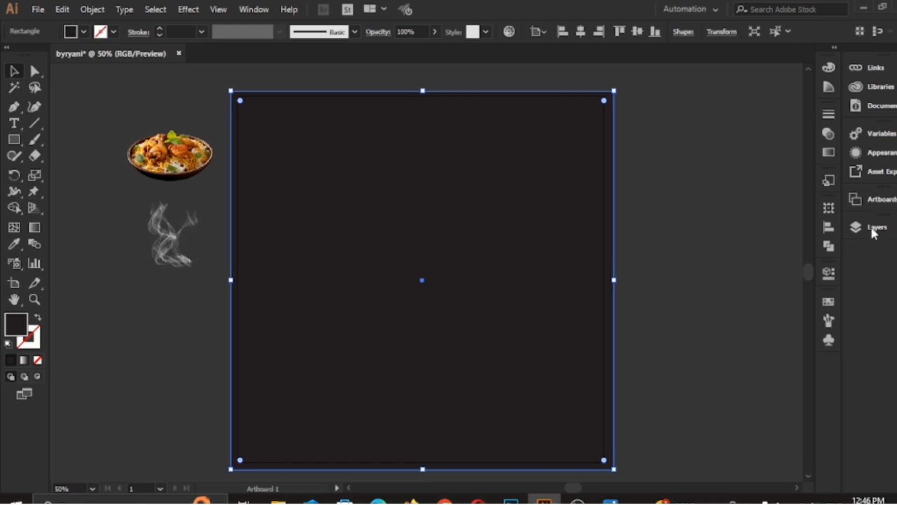
- Move the biryani plate image onto the dark artboard, enlarge it and position it in the lower middle
{"action": "left_click", "coordinate": [874, 229]}
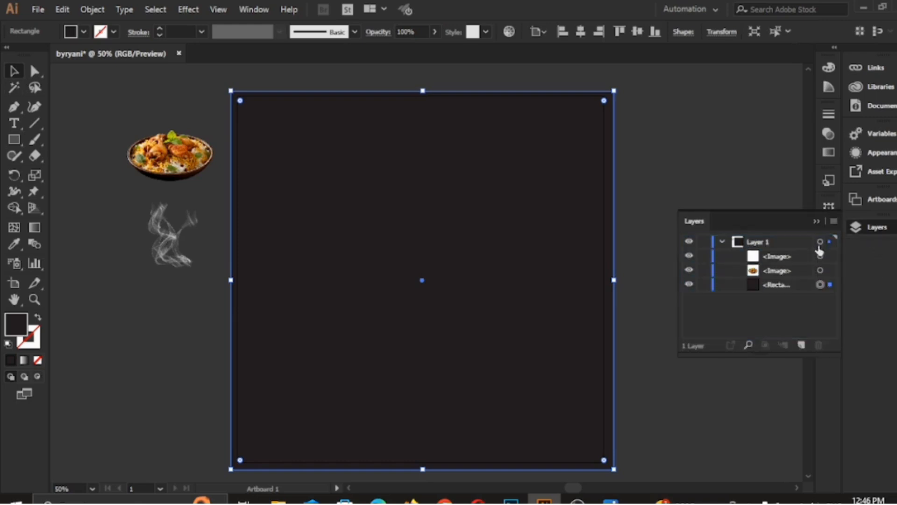
{"action": "left_click", "coordinate": [816, 221]}
{"action": "left_click_drag", "start_coordinate": [157, 164], "coordinate": [391, 301]}
{"action": "left_click_drag", "start_coordinate": [451, 320], "coordinate": [562, 412]}
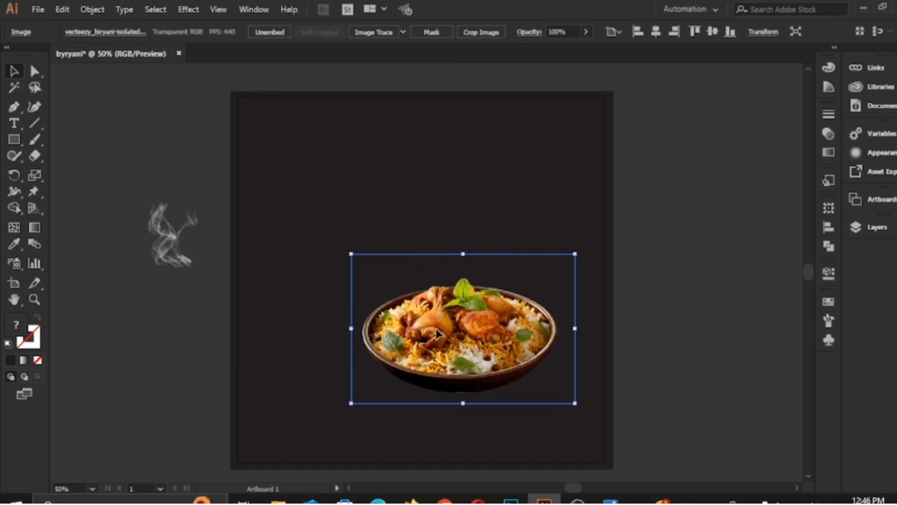
{"action": "left_click_drag", "start_coordinate": [437, 333], "coordinate": [396, 321]}
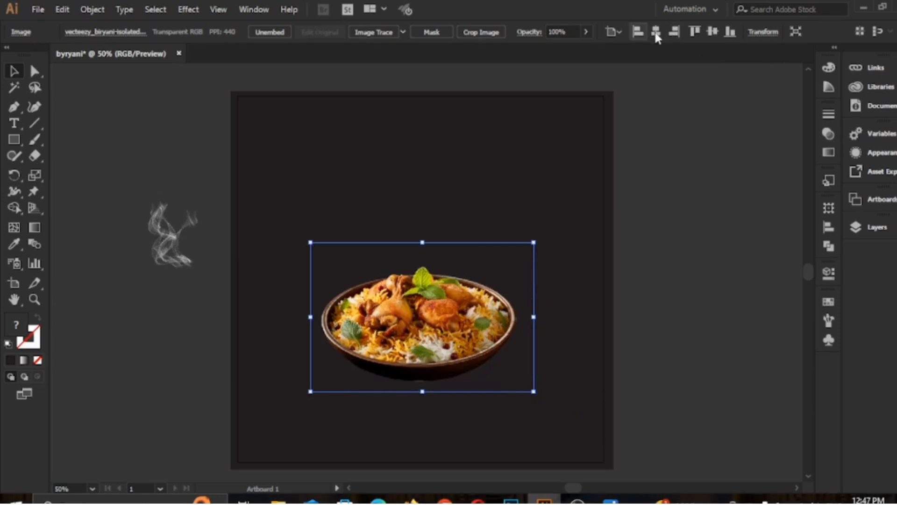
{"action": "left_click_drag", "start_coordinate": [310, 242], "coordinate": [293, 233]}
- Move the smoke image onto the artboard and enlarge it so the smoke rises from the biryani plate
{"action": "left_click_drag", "start_coordinate": [159, 238], "coordinate": [263, 140]}
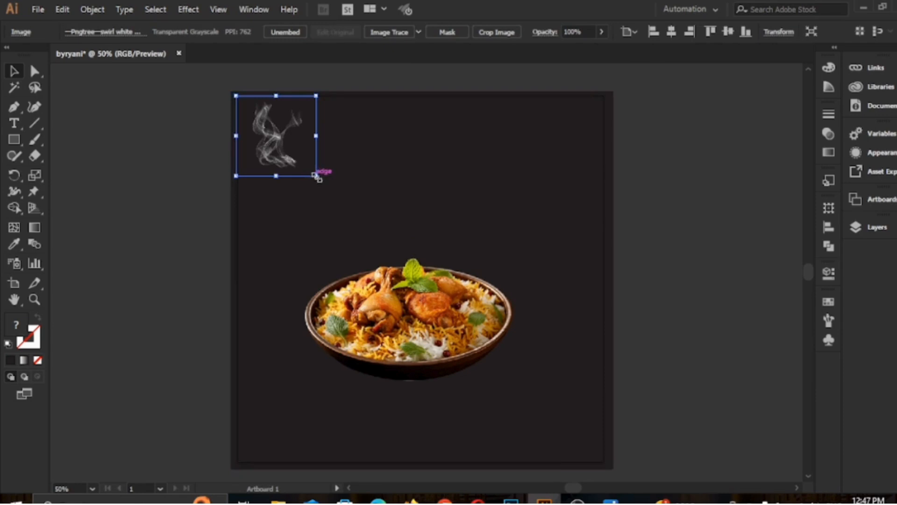
{"action": "left_click_drag", "start_coordinate": [316, 176], "coordinate": [467, 326]}
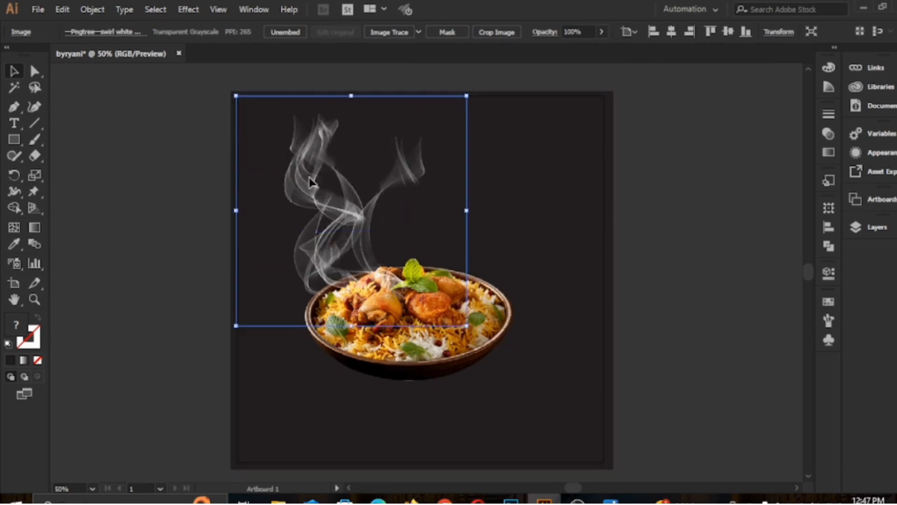
{"action": "left_click_drag", "start_coordinate": [312, 182], "coordinate": [301, 174]}
- Change the smoke image's blending mode so that it appears as faint steam against the dark background
{"action": "left_click", "coordinate": [545, 32]}
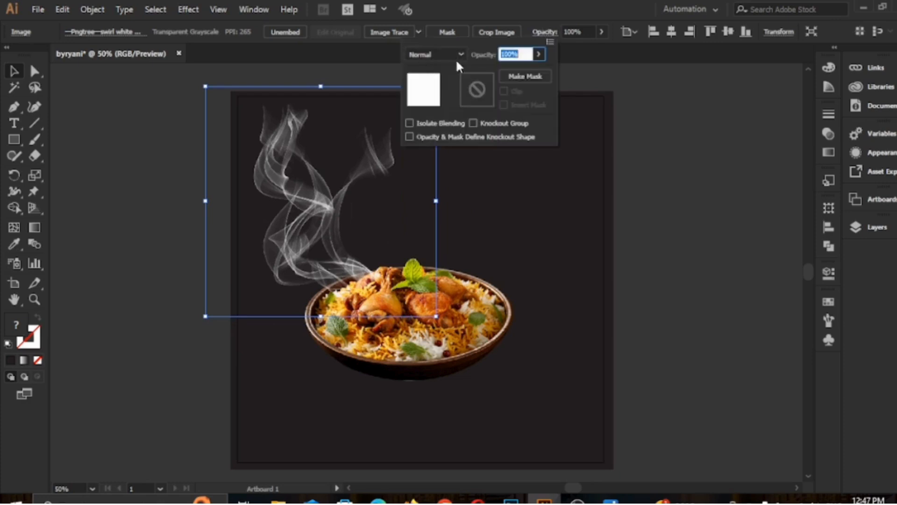
{"action": "left_click", "coordinate": [455, 55]}
{"action": "left_click", "coordinate": [441, 184]}
{"action": "left_click", "coordinate": [545, 32]}
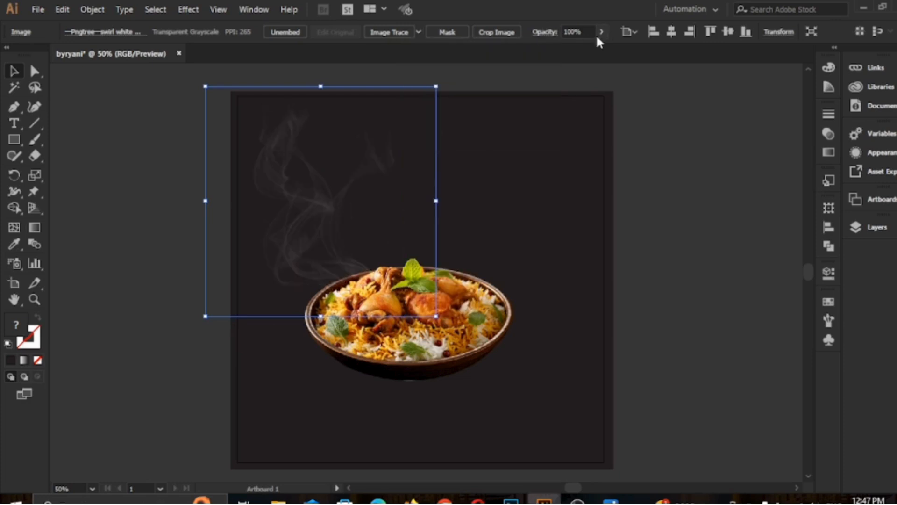
{"action": "left_click", "coordinate": [598, 36]}
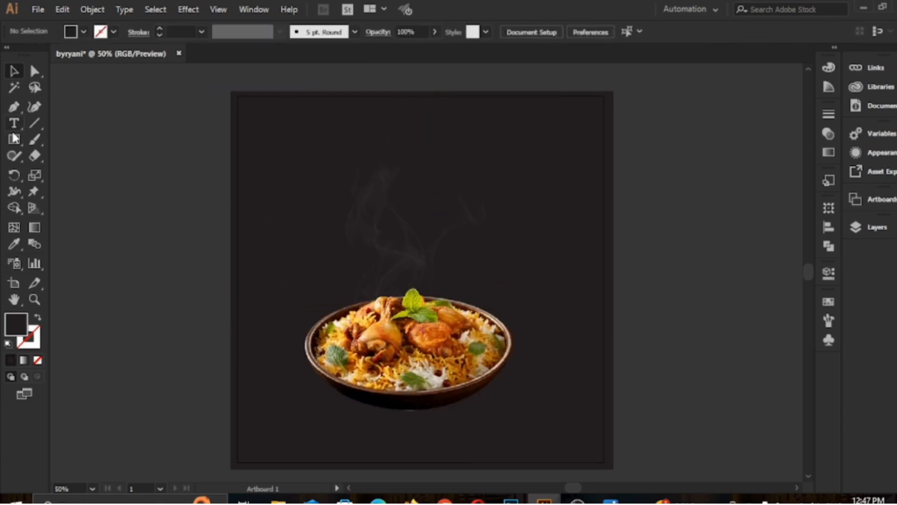
- Draw a wide, flat ellipse just below the biryani plate and fill it with white
{"action": "left_click", "coordinate": [12, 136]}
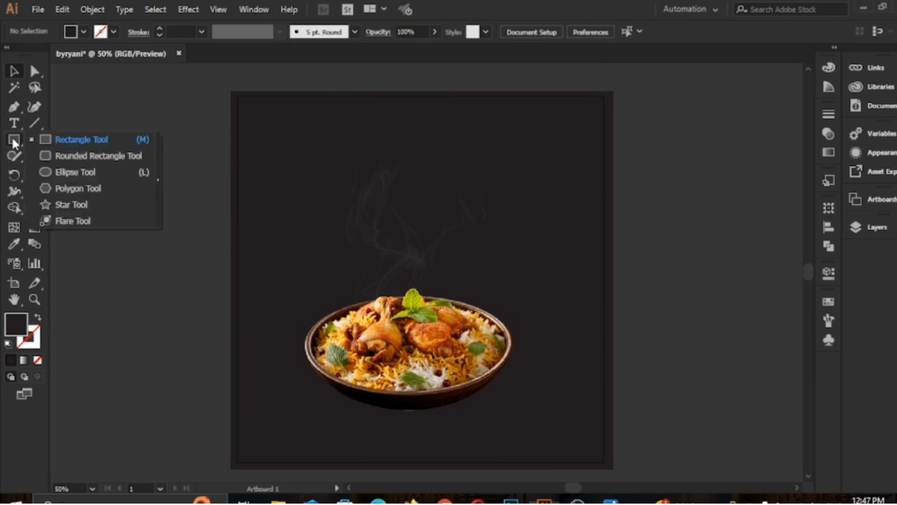
{"action": "left_click", "coordinate": [66, 172]}
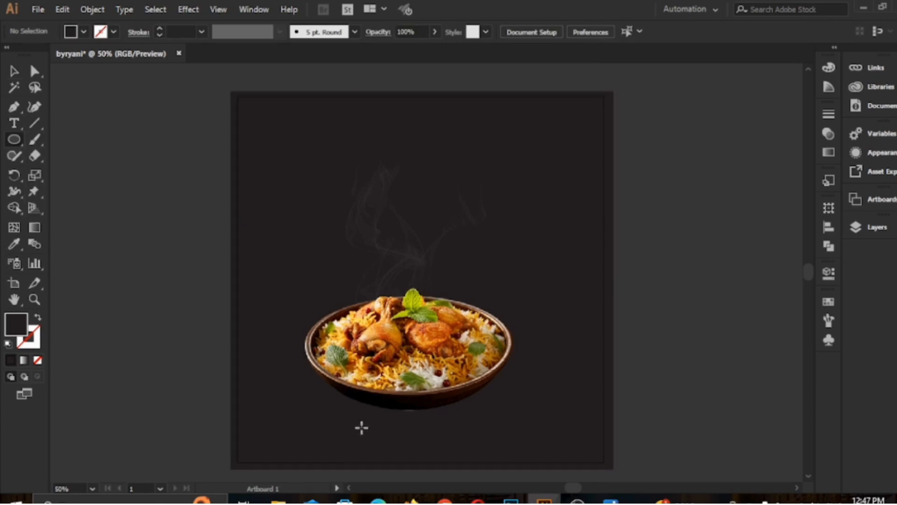
{"action": "left_click_drag", "start_coordinate": [357, 423], "coordinate": [514, 440]}
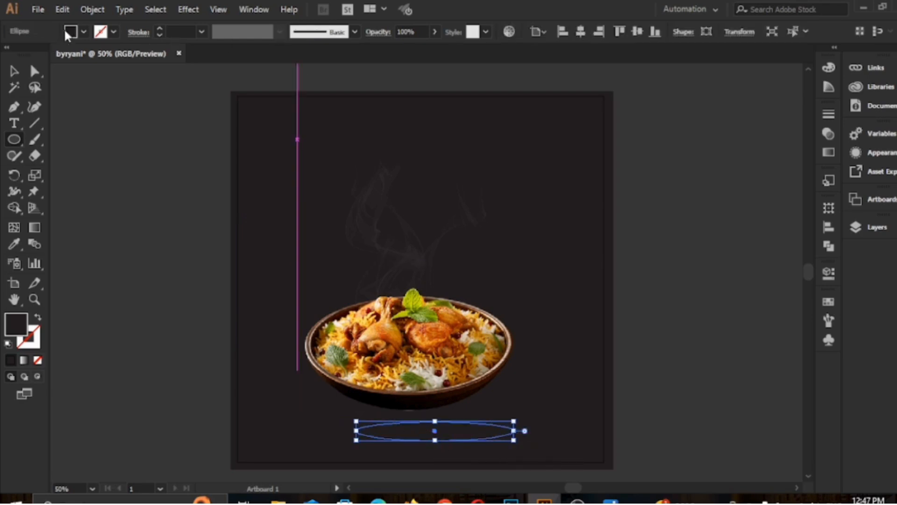
{"action": "left_click", "coordinate": [83, 32]}
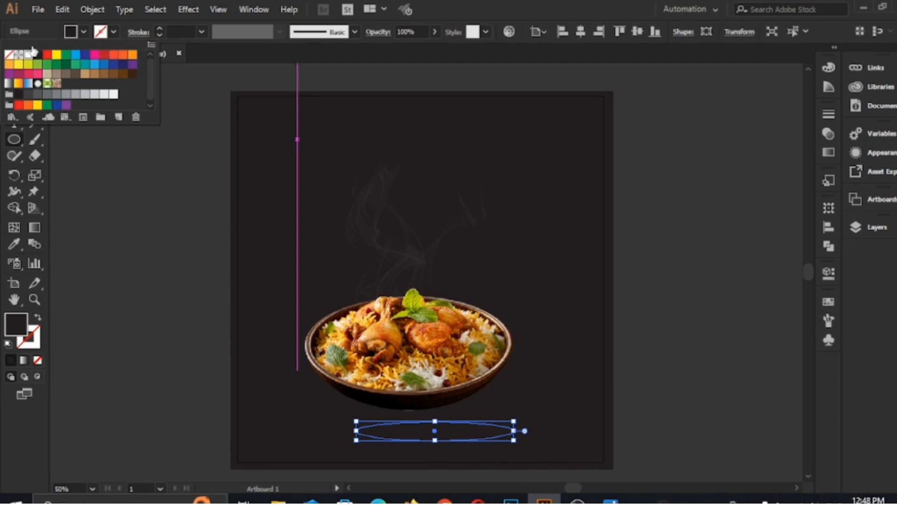
{"action": "left_click", "coordinate": [30, 53]}
{"action": "left_click", "coordinate": [84, 31]}
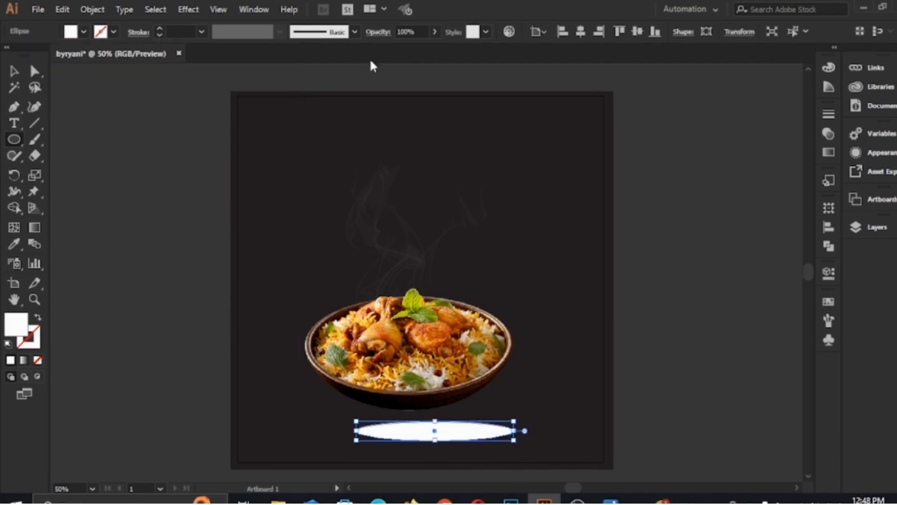
- Lower the ellipse's opacity to 21% and position it centrally beneath the plate
{"action": "left_click", "coordinate": [435, 31]}
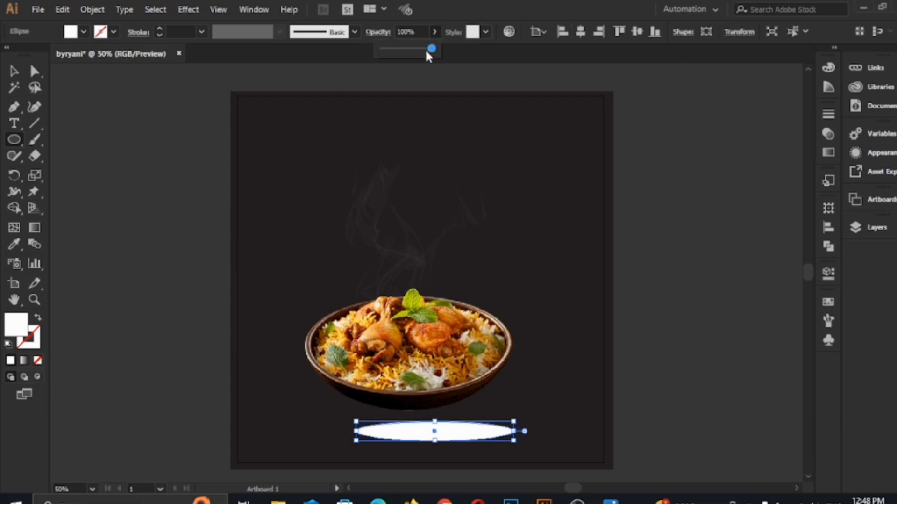
{"action": "left_click_drag", "start_coordinate": [403, 46], "coordinate": [386, 47]}
{"action": "key", "text": "v"}
{"action": "mouse_move", "coordinate": [425, 441]}
{"action": "left_mouse_down"}
{"action": "mouse_move", "coordinate": [408, 428]}
{"action": "mouse_move", "coordinate": [421, 426]}
{"action": "left_mouse_up"}
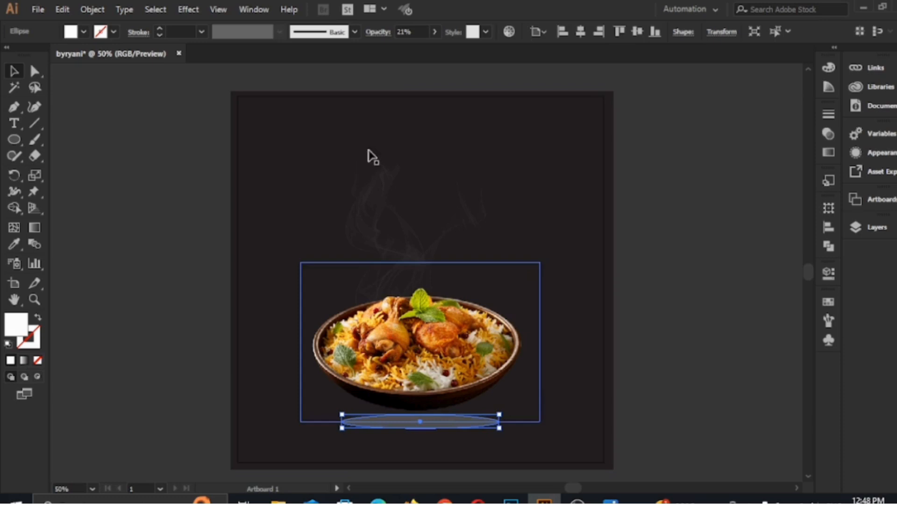
- Apply a Gaussian Blur to the ellipse under the plate, with a radius larger than 7.8 pixels
{"action": "left_click", "coordinate": [189, 9]}
{"action": "mouse_move", "coordinate": [309, 236]}
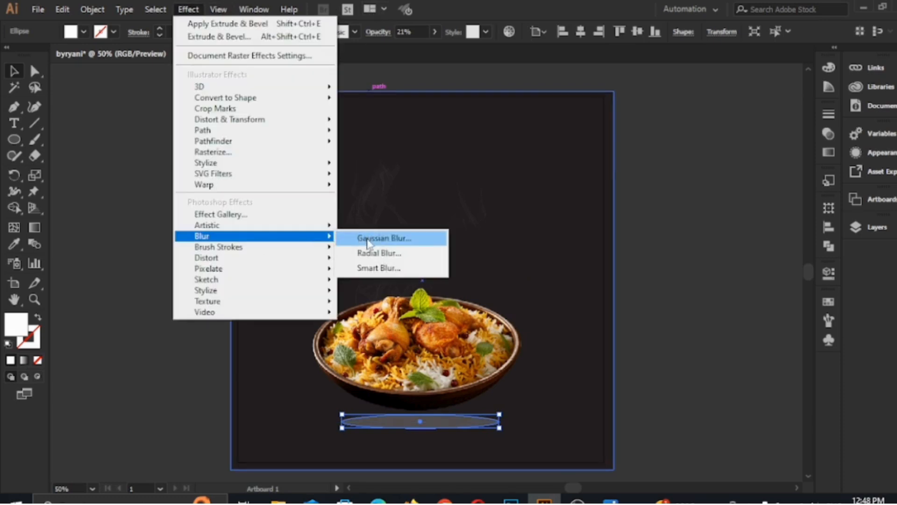
{"action": "left_click", "coordinate": [369, 239]}
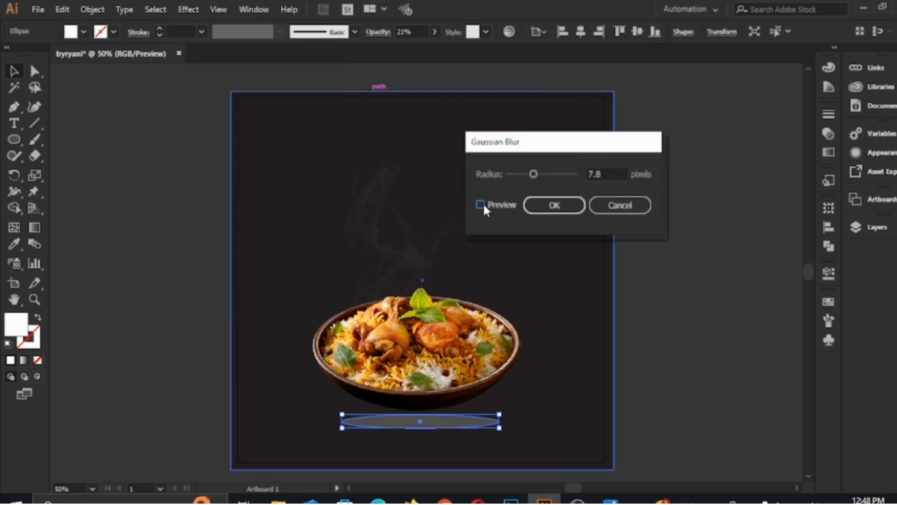
{"action": "left_click", "coordinate": [481, 204]}
{"action": "left_click_drag", "start_coordinate": [533, 174], "coordinate": [559, 174]}
{"action": "left_click", "coordinate": [555, 206]}
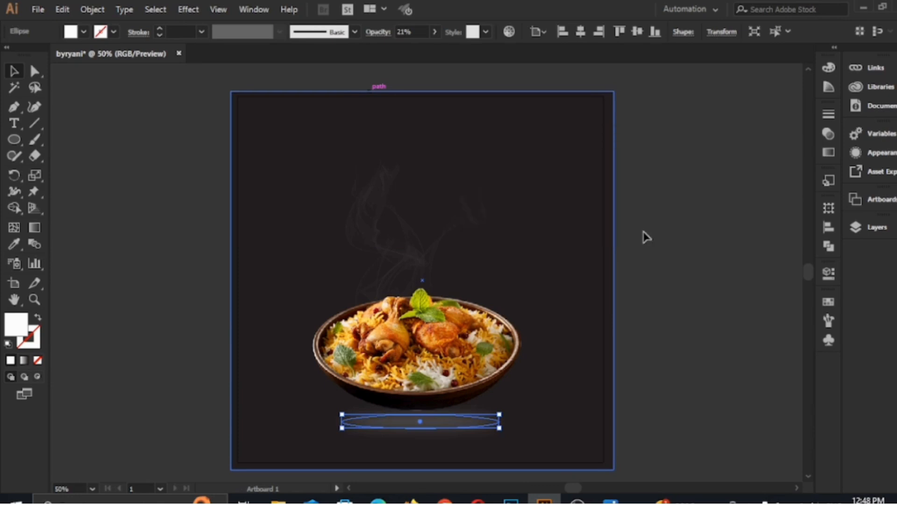
- Add the text "special" in white above the dish and enlarge it to about 113 pt
{"action": "key", "text": "t"}
{"action": "left_click", "coordinate": [337, 155]}
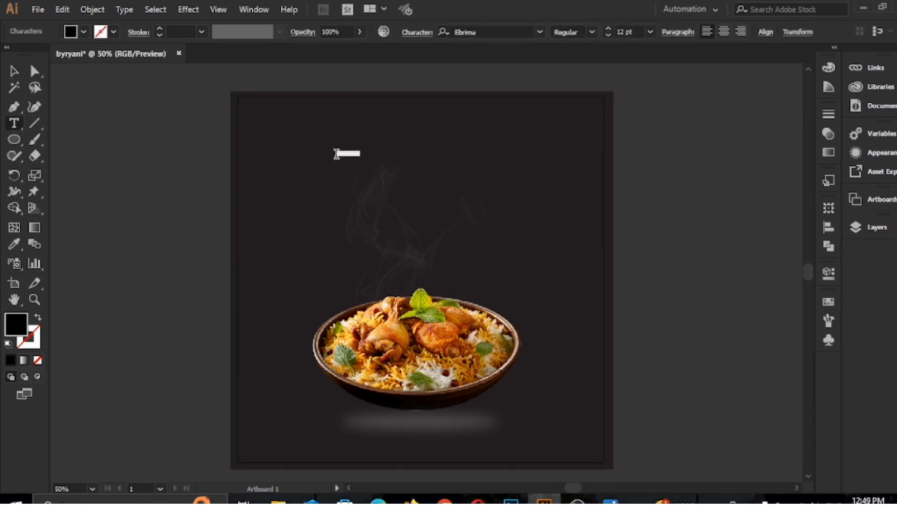
{"action": "key", "text": "BackSpace"}
{"action": "left_click", "coordinate": [13, 72]}
{"action": "left_click", "coordinate": [76, 30]}
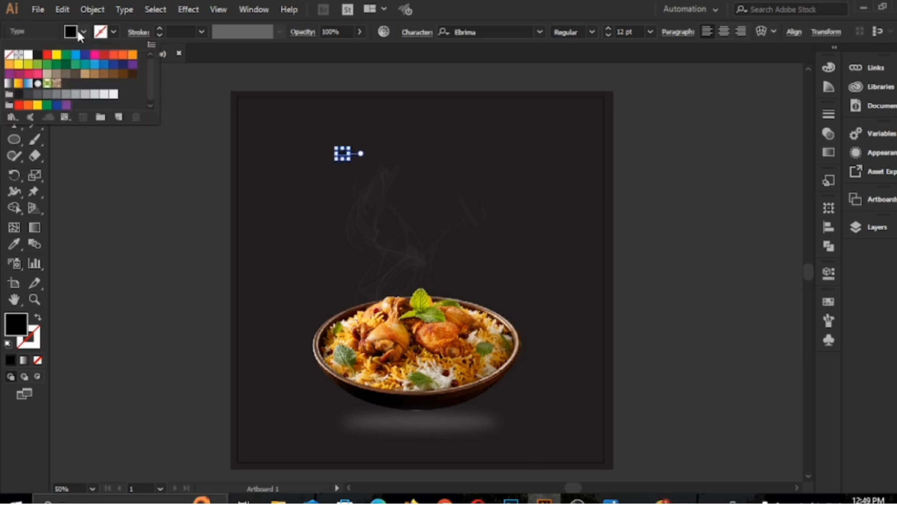
{"action": "left_click", "coordinate": [26, 57]}
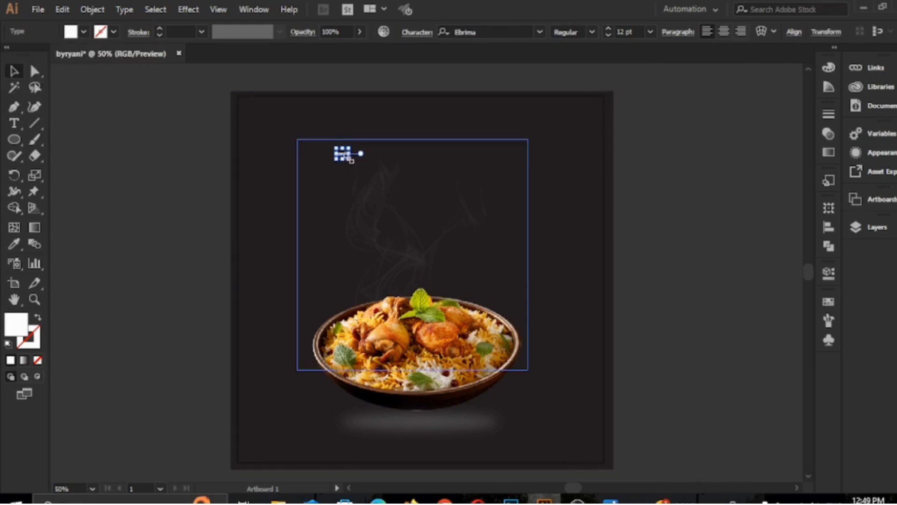
{"action": "left_click_drag", "start_coordinate": [351, 160], "coordinate": [468, 241]}
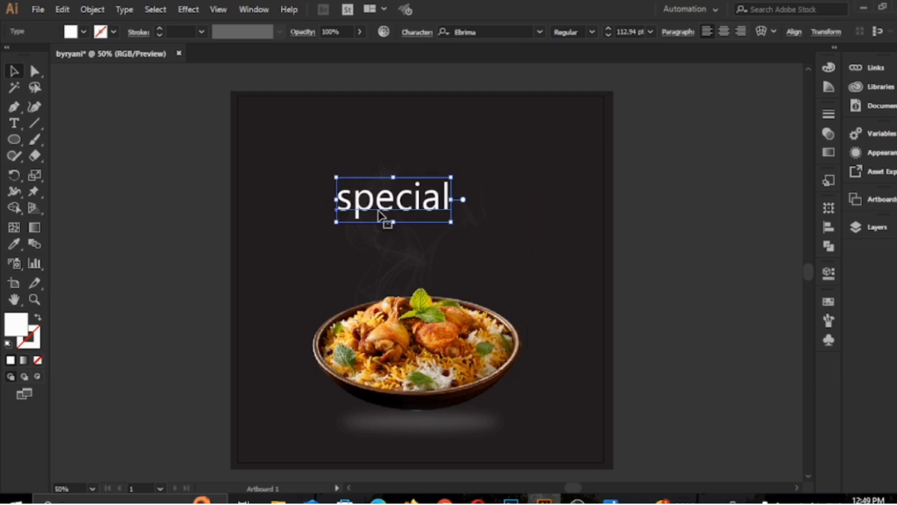
{"action": "left_click_drag", "start_coordinate": [387, 192], "coordinate": [387, 171]}
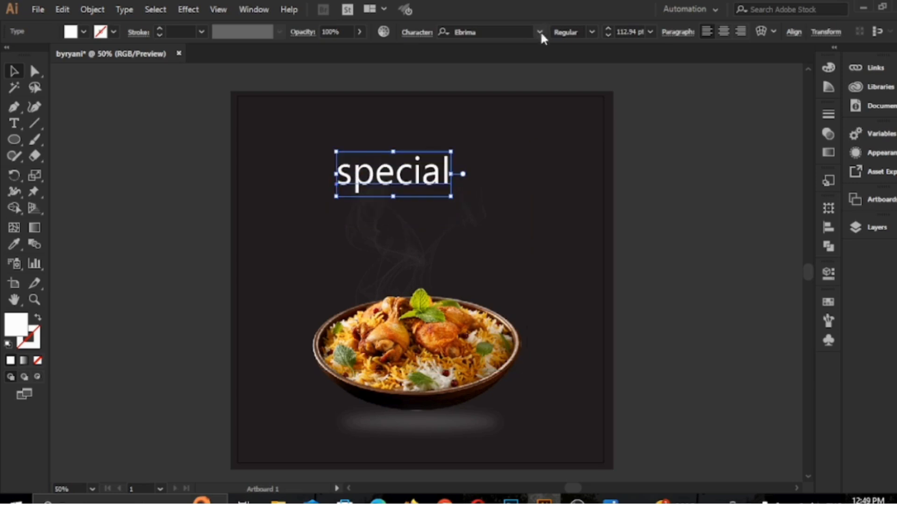
- Set the "special" text in Freestyle Script and center it horizontally on the artboard
{"action": "left_click", "coordinate": [539, 32]}
{"action": "left_click", "coordinate": [615, 171]}
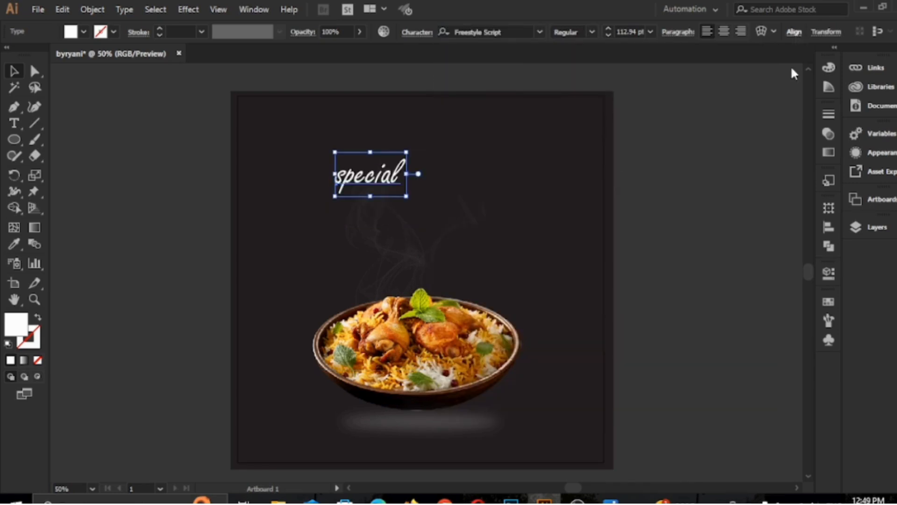
{"action": "left_click", "coordinate": [794, 31]}
{"action": "left_click", "coordinate": [687, 59]}
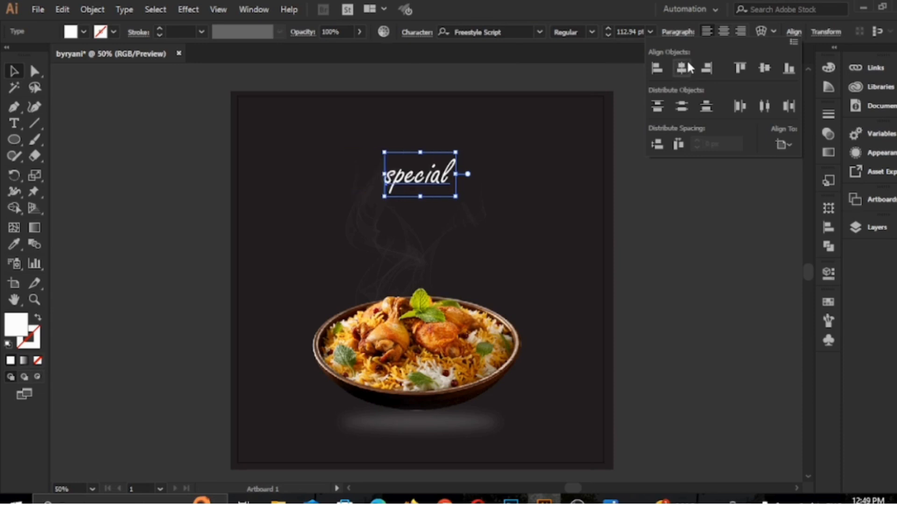
{"action": "left_click", "coordinate": [794, 33]}
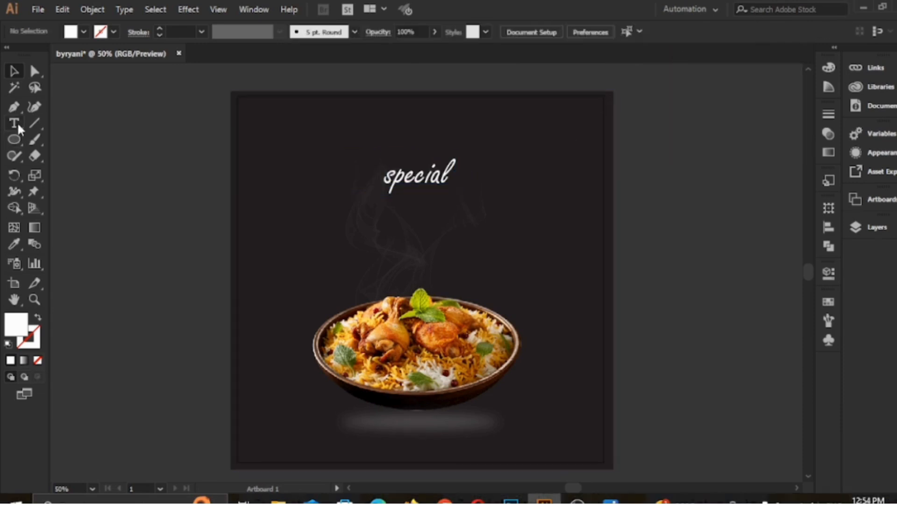
- Add the text "MENU" in white Franklin Gothic Heavy beside the artboard and enlarge it to about 122 pt
{"action": "left_click", "coordinate": [14, 122]}
{"action": "left_click", "coordinate": [104, 94]}
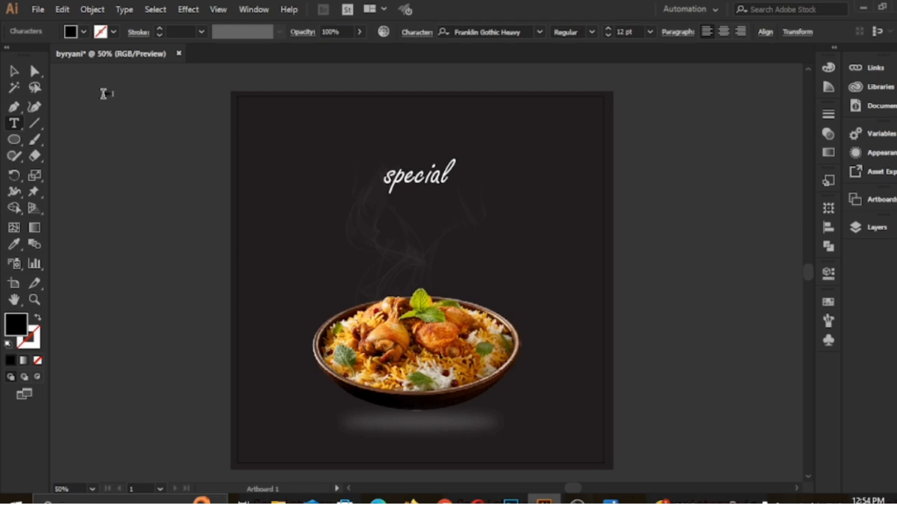
{"action": "left_click", "coordinate": [14, 71]}
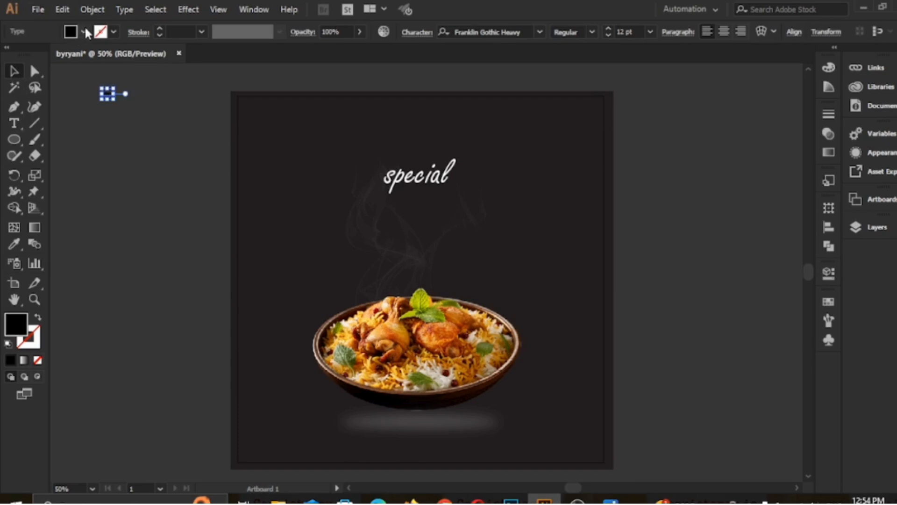
{"action": "left_click", "coordinate": [83, 32]}
{"action": "left_click", "coordinate": [31, 60]}
{"action": "left_click", "coordinate": [81, 32]}
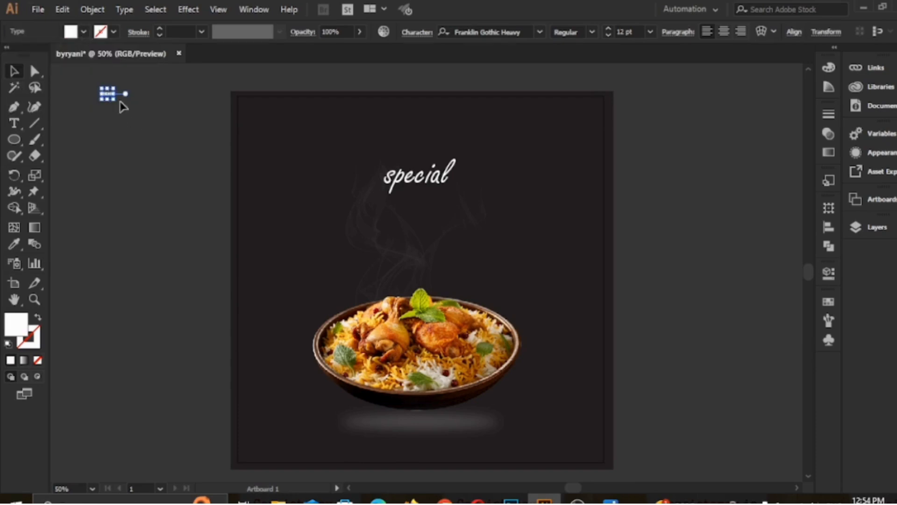
{"action": "left_click_drag", "start_coordinate": [115, 101], "coordinate": [220, 196]}
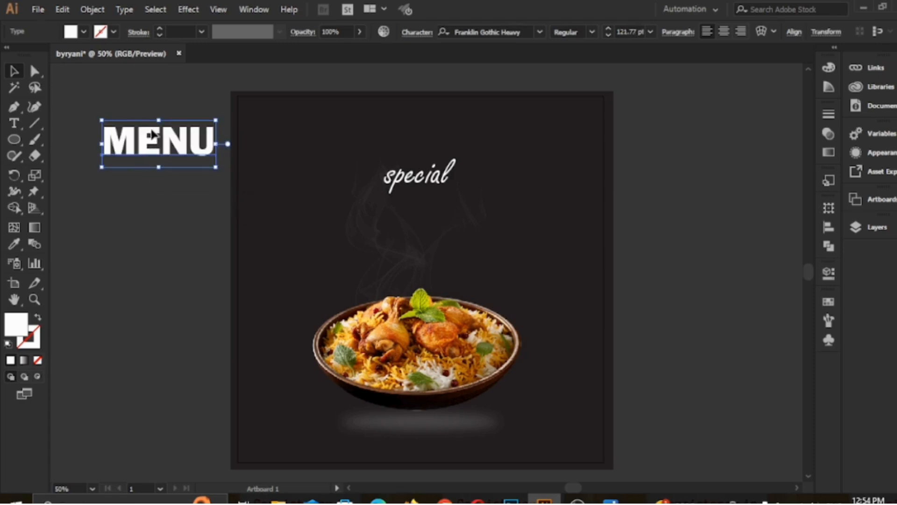
{"action": "left_click_drag", "start_coordinate": [152, 134], "coordinate": [142, 124]}
- Give the "MENU" text a light green stroke of 3 pt
{"action": "left_click", "coordinate": [113, 31]}
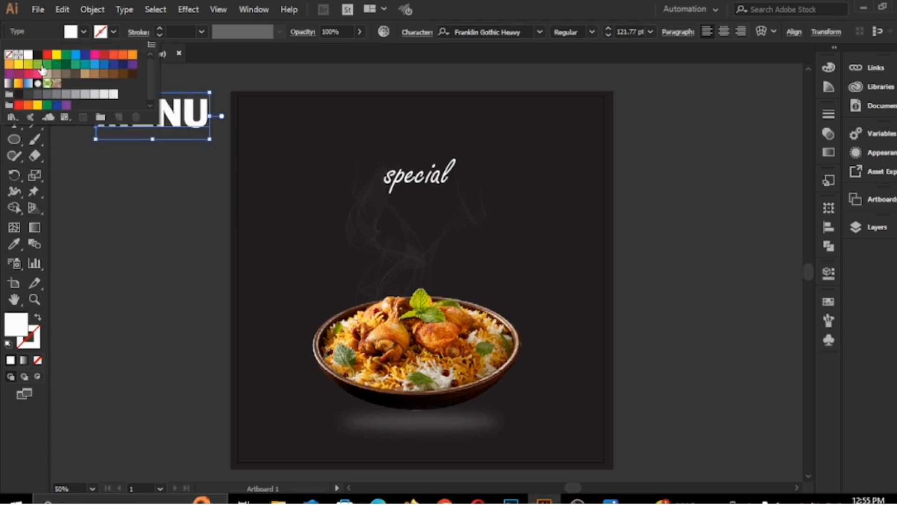
{"action": "left_click", "coordinate": [38, 64]}
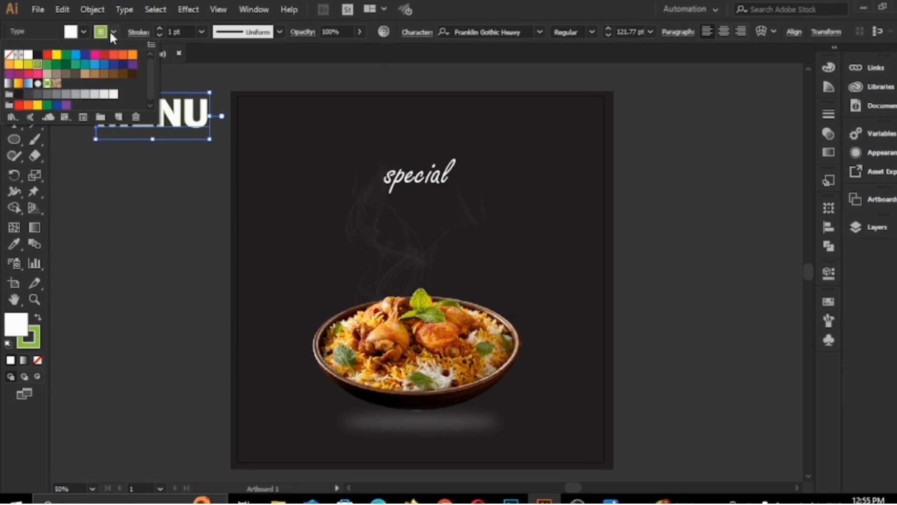
{"action": "left_click", "coordinate": [109, 30]}
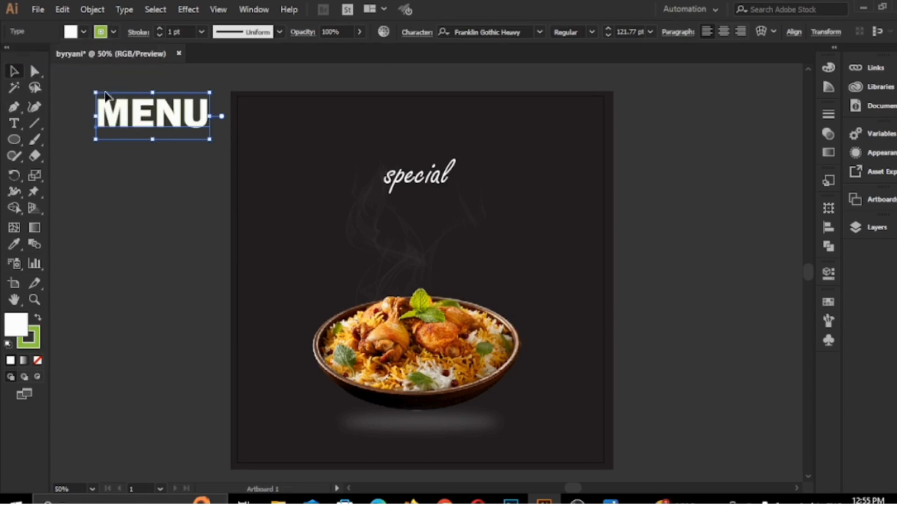
{"action": "left_click", "coordinate": [159, 28]}
{"action": "left_click", "coordinate": [159, 28]}
- Enlarge the "MENU" text to about 211 pt and place it on the artboard directly below "special"
{"action": "left_click_drag", "start_coordinate": [208, 139], "coordinate": [293, 174]}
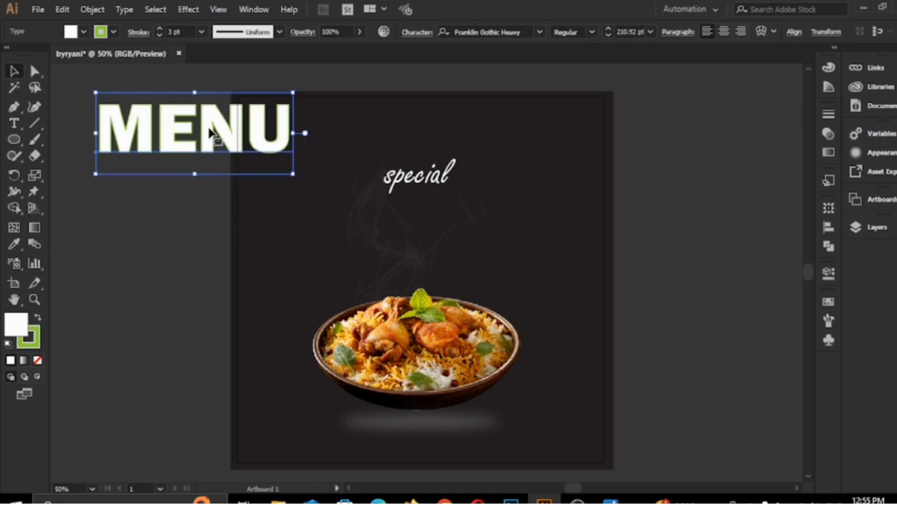
{"action": "left_click_drag", "start_coordinate": [209, 133], "coordinate": [437, 218]}
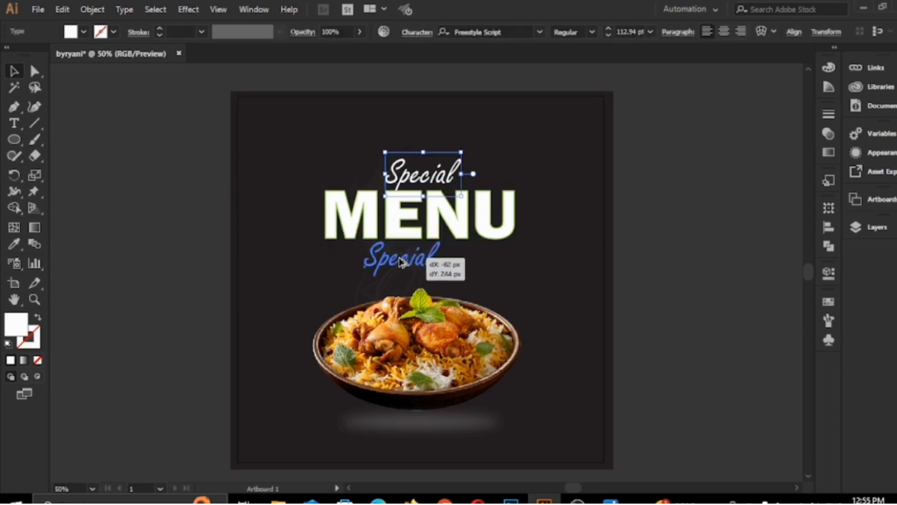
- Duplicate the "Special" text below "MENU", reword the copy as "Limited Time Offer" and reduce it to about 63 pt
{"action": "left_click_drag", "start_coordinate": [411, 256], "coordinate": [406, 262]}
{"action": "double_click", "coordinate": [406, 267]}
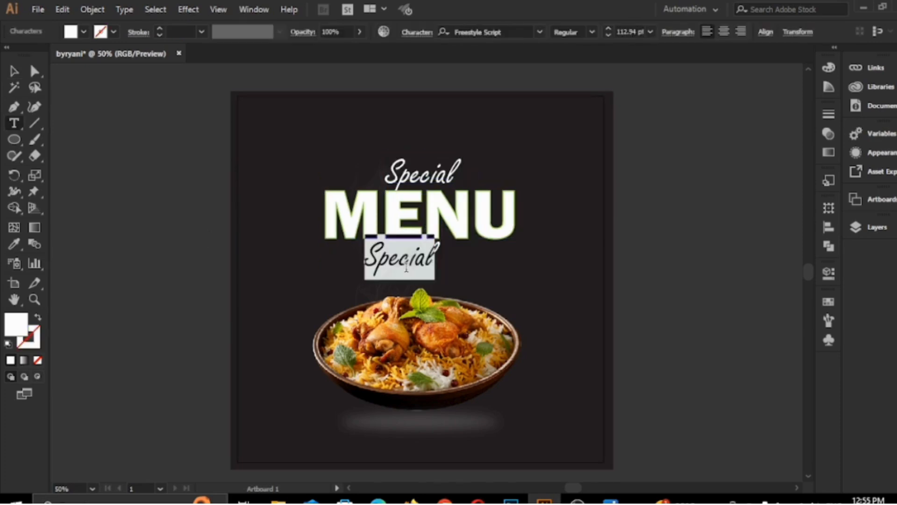
{"action": "type", "text": "4imited"}
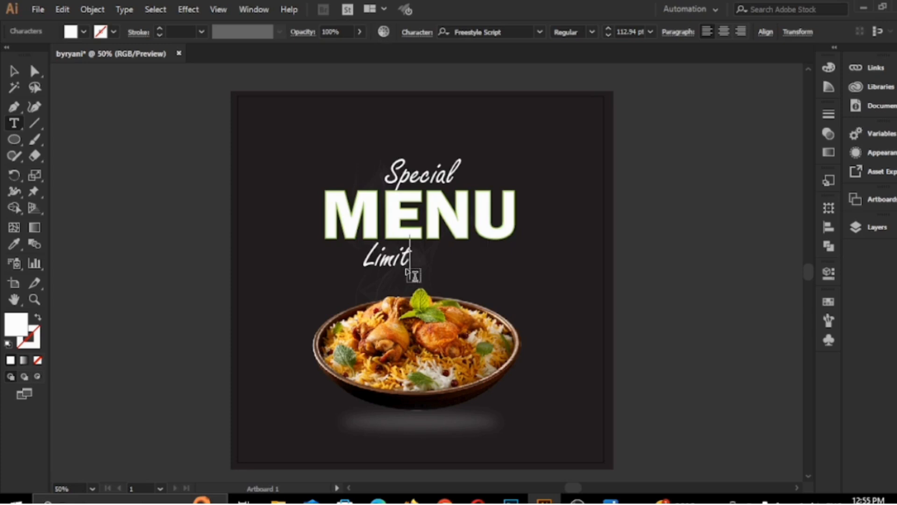
{"action": "type", "text": " Tim"}
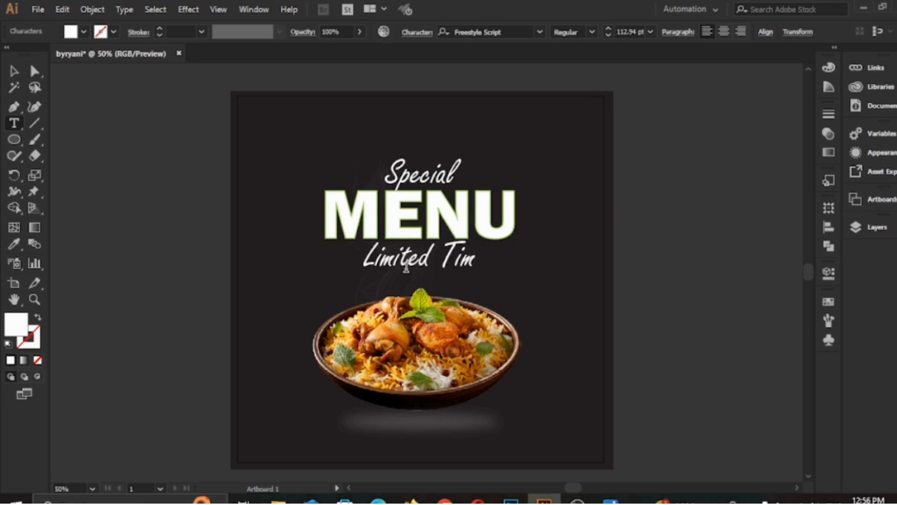
{"action": "type", "text": "e Offer"}
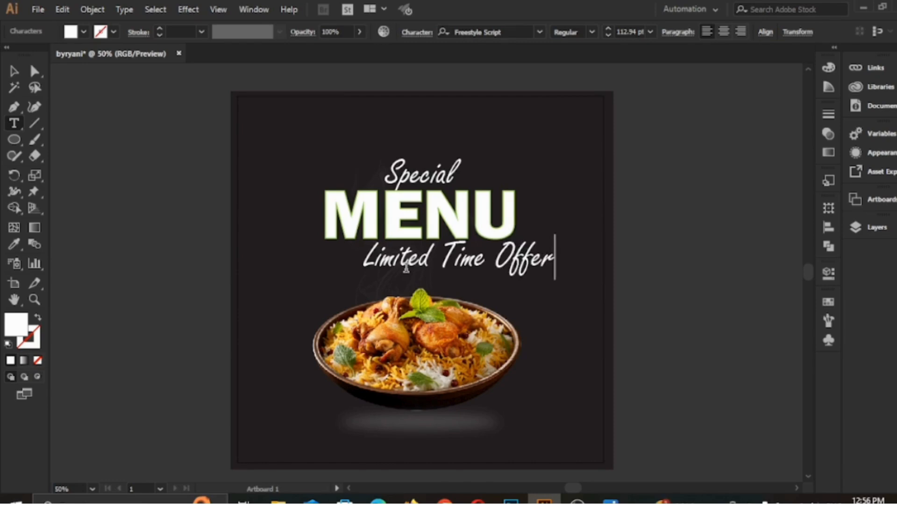
{"action": "left_click", "coordinate": [13, 71]}
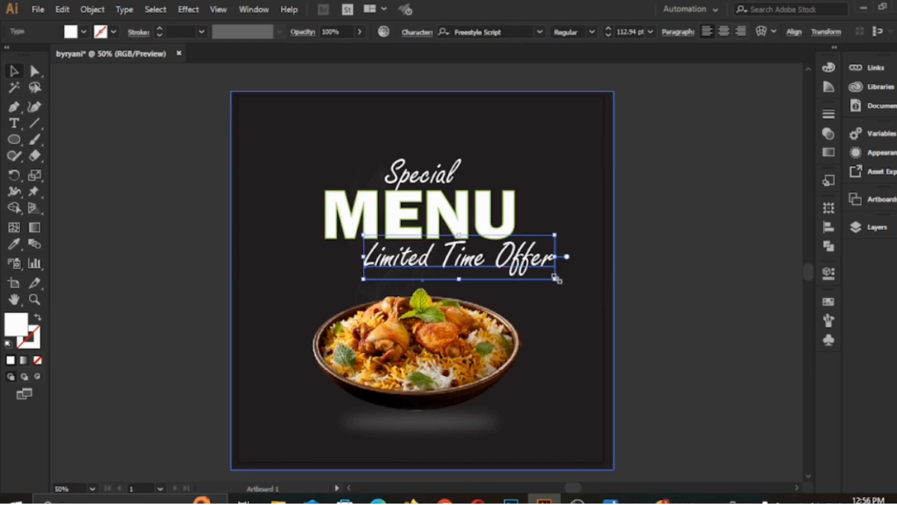
{"action": "left_click_drag", "start_coordinate": [556, 277], "coordinate": [494, 262]}
- Move the three heading texts off the artboard to its right and bring "Limited Time Offer" closer beneath "MENU"
{"action": "left_click", "coordinate": [433, 286]}
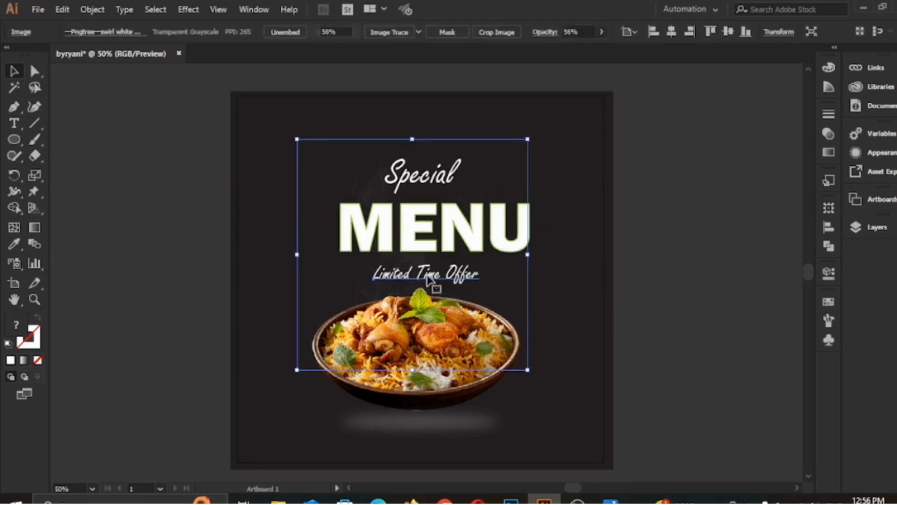
{"action": "left_click", "coordinate": [426, 276]}
{"action": "left_click", "coordinate": [427, 240], "text": "shift"}
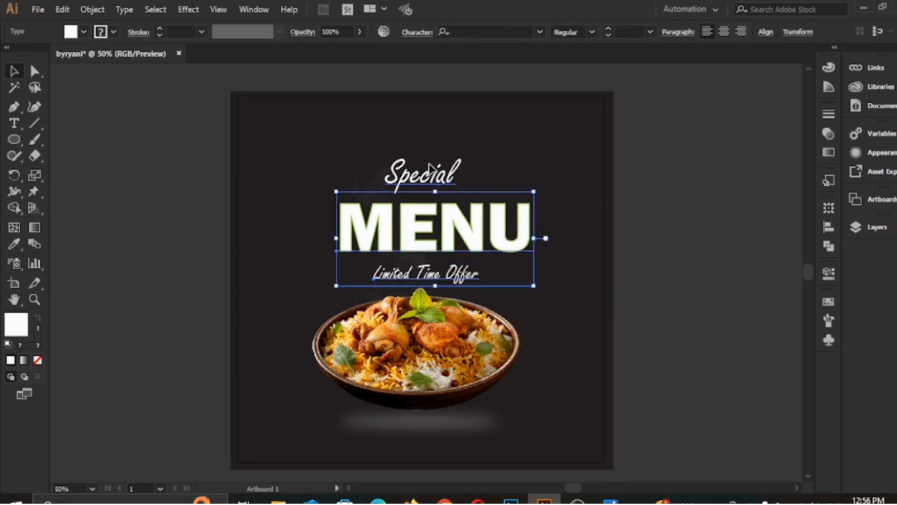
{"action": "left_click", "coordinate": [430, 178], "text": "shift"}
{"action": "left_click_drag", "start_coordinate": [714, 207], "coordinate": [530, 177]}
{"action": "left_click", "coordinate": [706, 178]}
{"action": "left_click", "coordinate": [519, 263]}
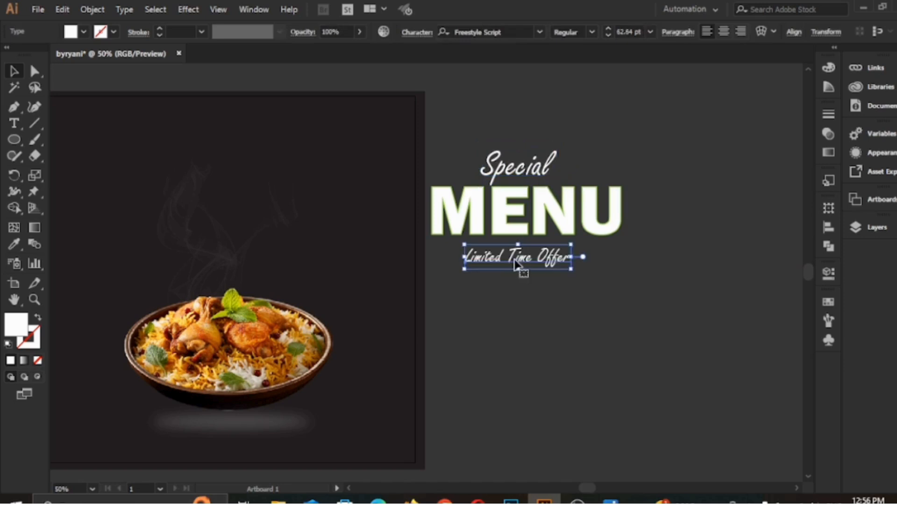
{"action": "left_click_drag", "start_coordinate": [519, 263], "coordinate": [516, 255]}
- Enlarge the three heading texts together proportionally and group them
{"action": "key", "text": "ctrl+a"}
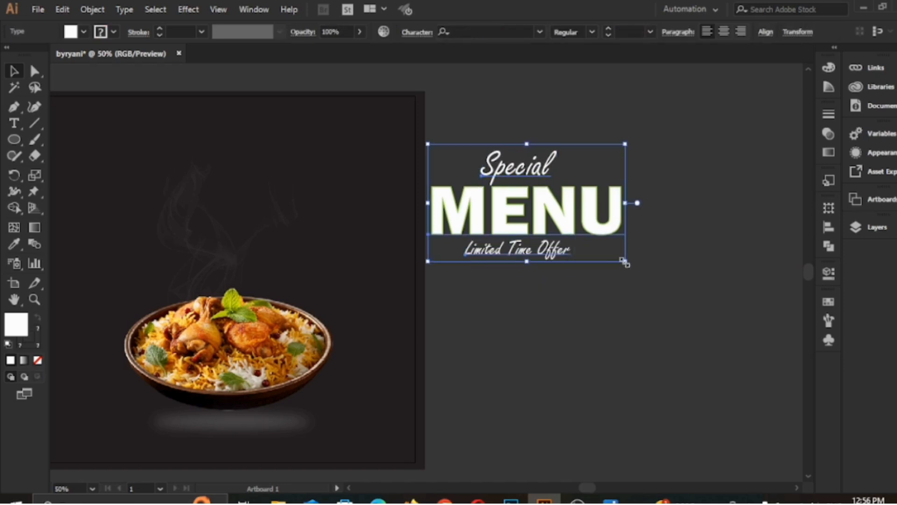
{"action": "left_click_drag", "start_coordinate": [626, 263], "coordinate": [659, 281]}
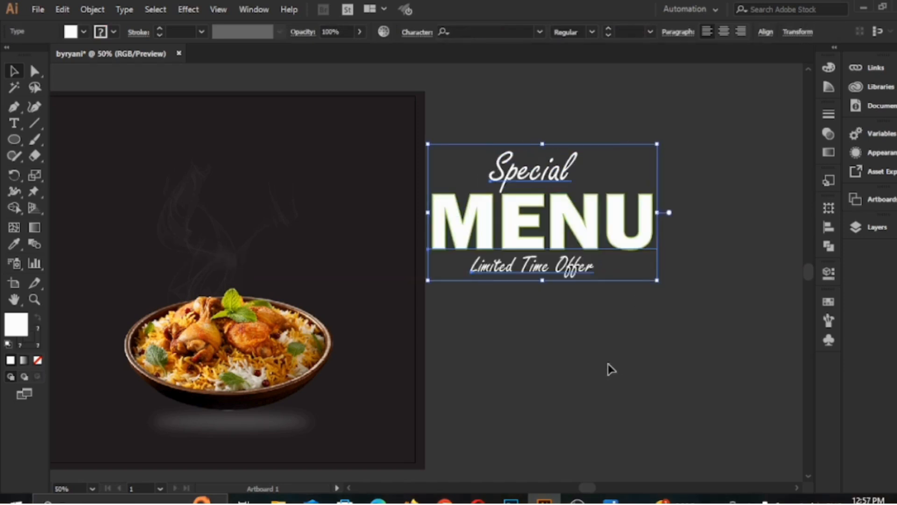
{"action": "left_click", "coordinate": [609, 367]}
{"action": "key", "text": "ctrl+a"}
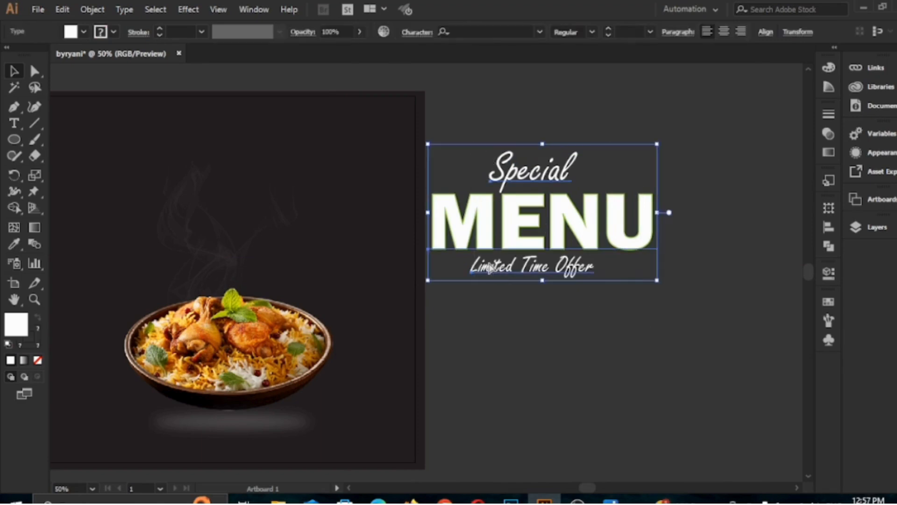
{"action": "key", "text": "ctrl+g"}
- Place the heading group on the artboard above the biryani plate and center it horizontally
{"action": "left_click_drag", "start_coordinate": [540, 231], "coordinate": [223, 209]}
{"action": "scroll", "coordinate": [486, 445], "scroll_direction": "left", "scroll_amount": 5}
{"action": "left_click", "coordinate": [793, 31]}
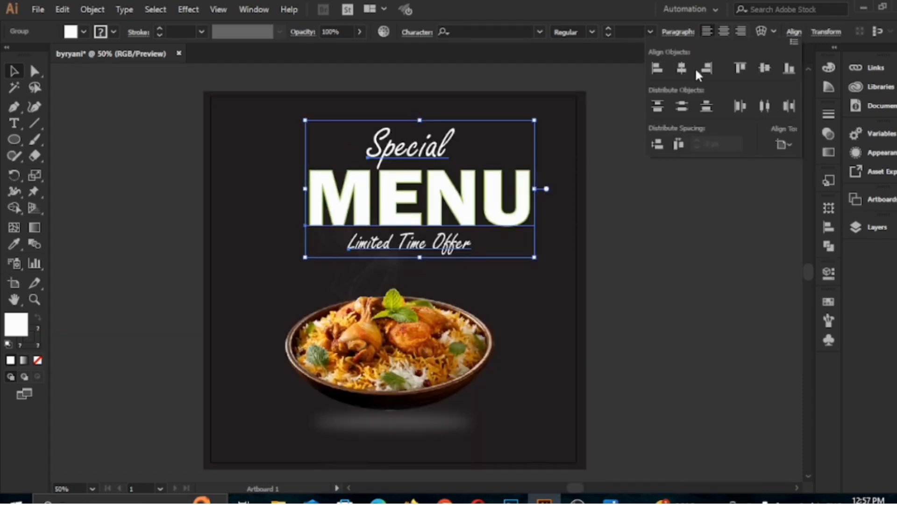
{"action": "left_click", "coordinate": [681, 68]}
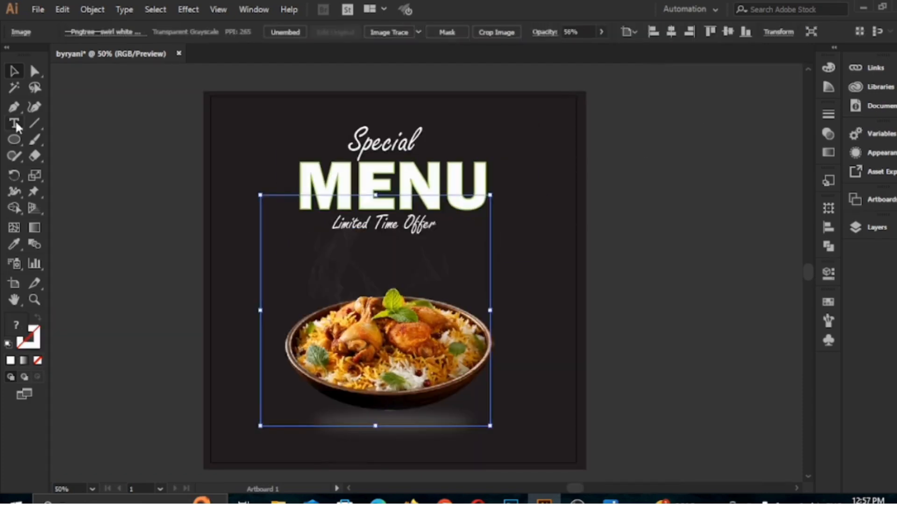
- Create a placeholder text box beside the artboard and trim it to "Lorem ipsum dolor sit amet, consectetuer adipiscing elit, sed diam nonummy nibh euismod"
{"action": "key", "text": "t"}
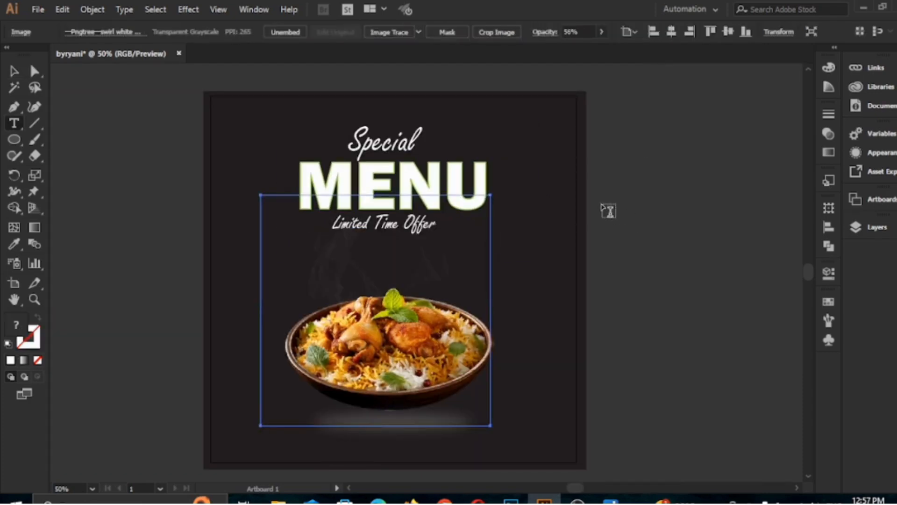
{"action": "left_click_drag", "start_coordinate": [603, 205], "coordinate": [681, 210]}
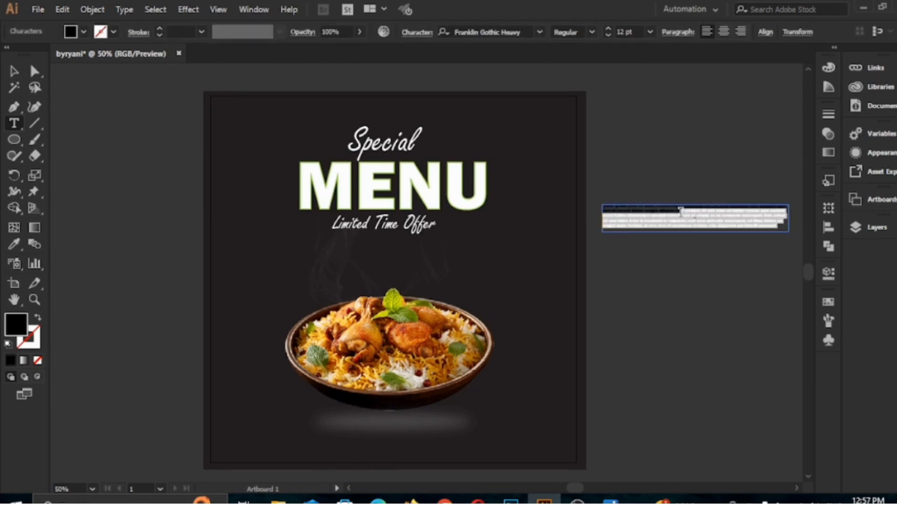
{"action": "key", "text": "BackSpace"}
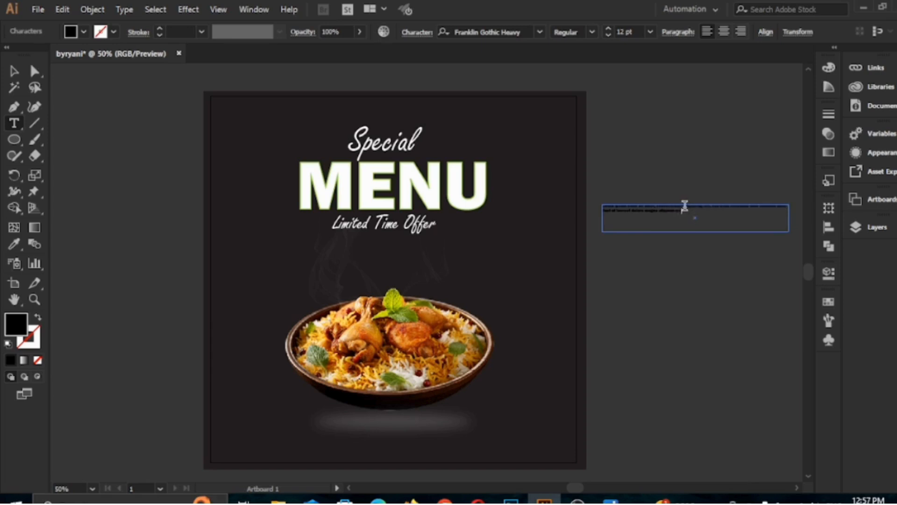
{"action": "left_click_drag", "start_coordinate": [687, 218], "coordinate": [594, 209]}
{"action": "key", "text": "BackSpace"}
{"action": "left_click", "coordinate": [14, 71]}
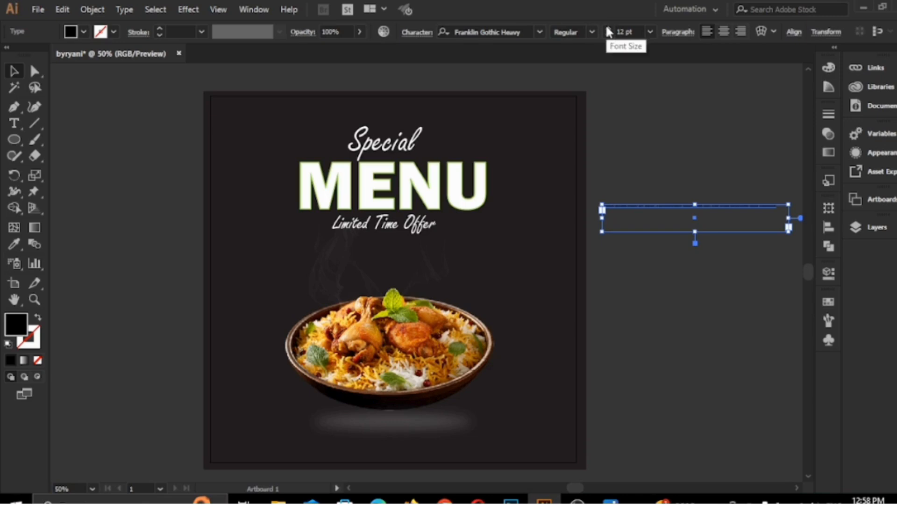
- Set the placeholder paragraph's font size to 18 pt and its fill to white
{"action": "scroll", "coordinate": [607, 27], "scroll_direction": "up", "scroll_amount": 1}
{"action": "scroll", "coordinate": [606, 27], "scroll_direction": "up", "scroll_amount": 3}
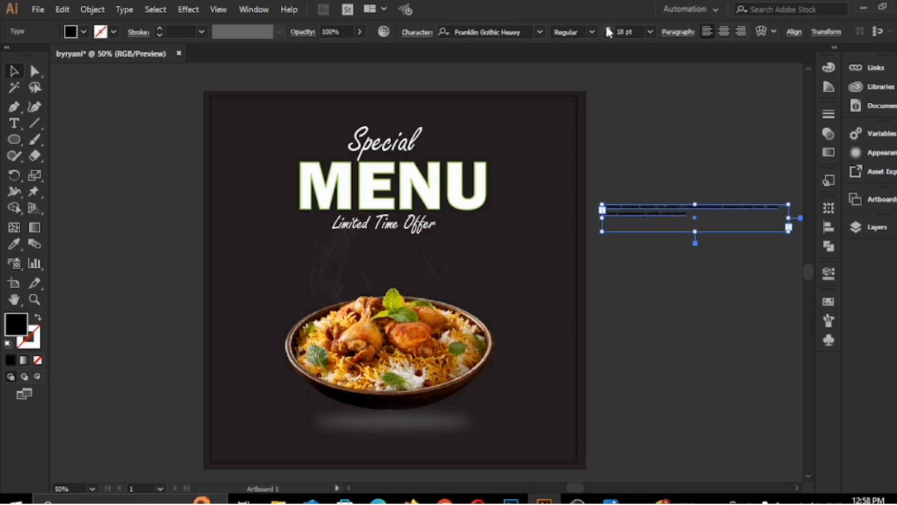
{"action": "left_click", "coordinate": [86, 32]}
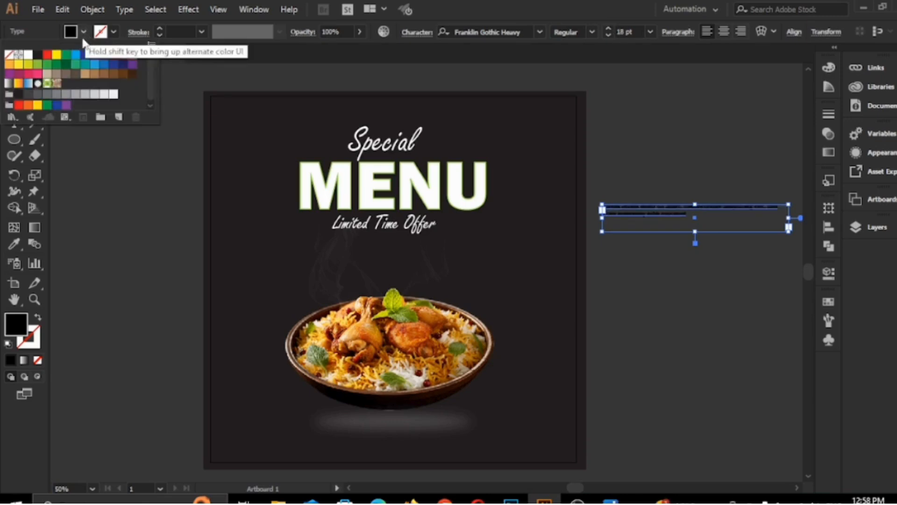
{"action": "left_click", "coordinate": [28, 54]}
{"action": "left_click", "coordinate": [82, 34]}
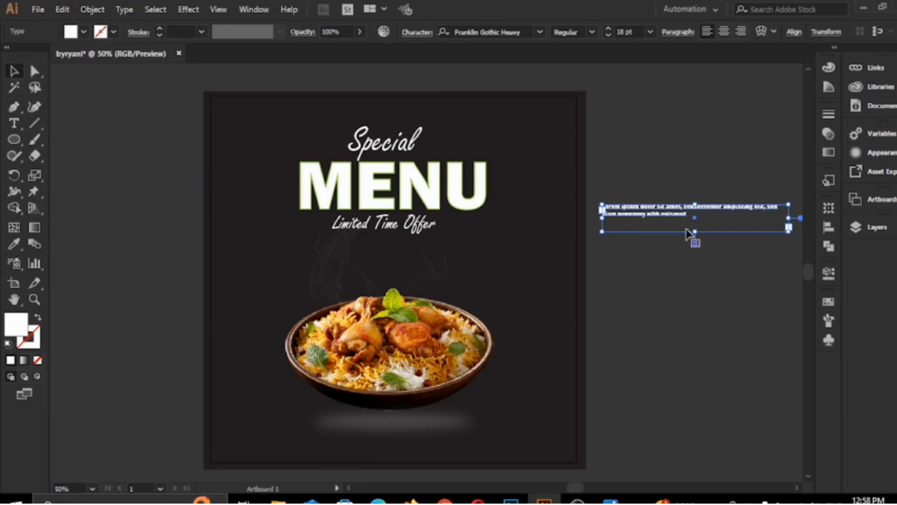
- Move the placeholder paragraph directly below "Limited Time Offer" and center-align its text
{"action": "left_click_drag", "start_coordinate": [672, 215], "coordinate": [370, 250]}
{"action": "double_click", "coordinate": [384, 255]}
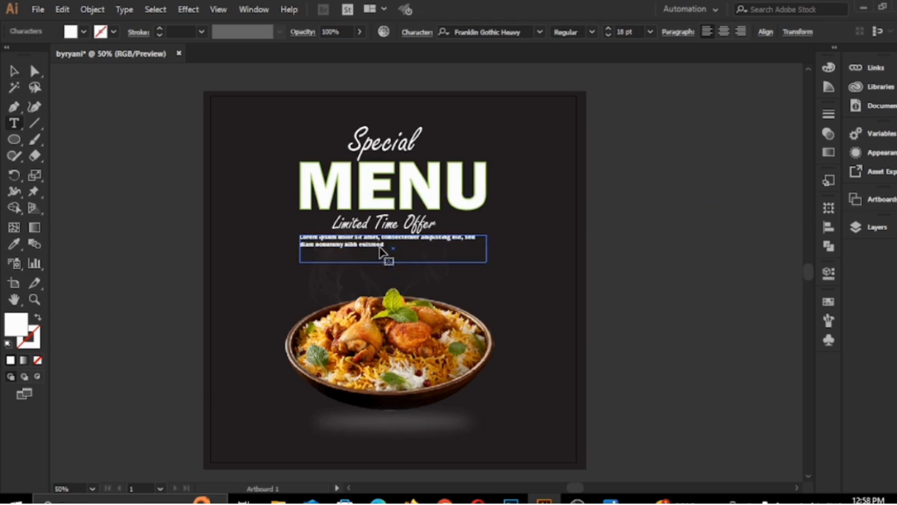
{"action": "key", "text": "ctrl+a"}
{"action": "left_click", "coordinate": [720, 33]}
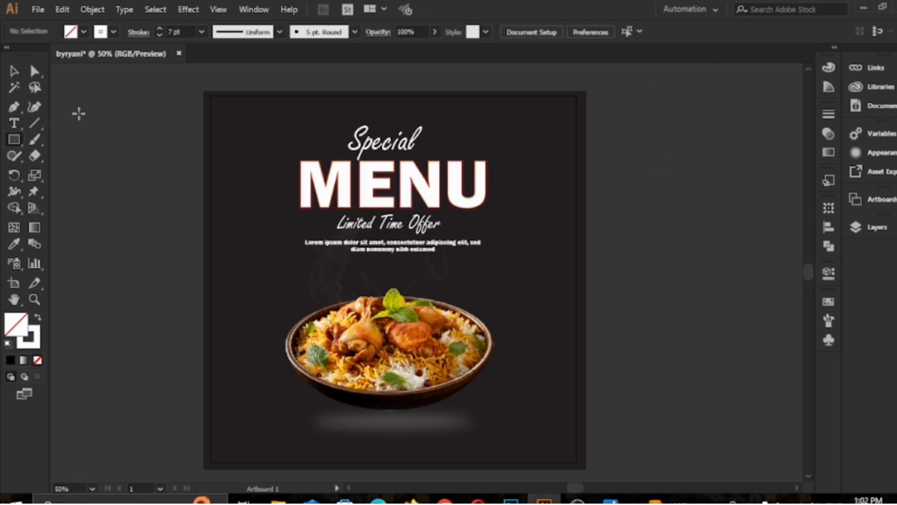
- Draw a small wide rectangle beside the artboard with no fill and a 5 pt white stroke
{"action": "left_click_drag", "start_coordinate": [81, 114], "coordinate": [157, 132]}
{"action": "left_click", "coordinate": [158, 33]}
{"action": "left_click", "coordinate": [158, 33]}
- Add the text "ORDER NOW" in white Franklin Gothic Heavy and enlarge it to fit inside the outlined rectangle
{"action": "left_click", "coordinate": [14, 123]}
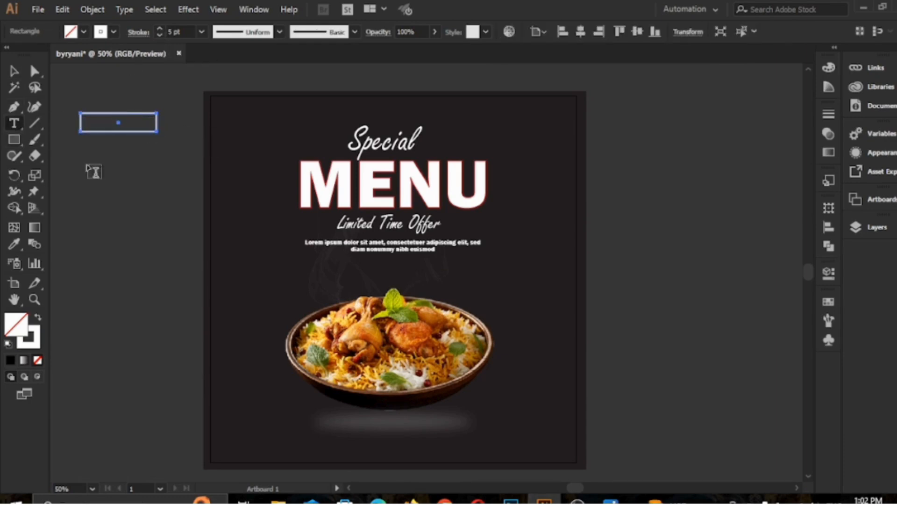
{"action": "left_click", "coordinate": [90, 164]}
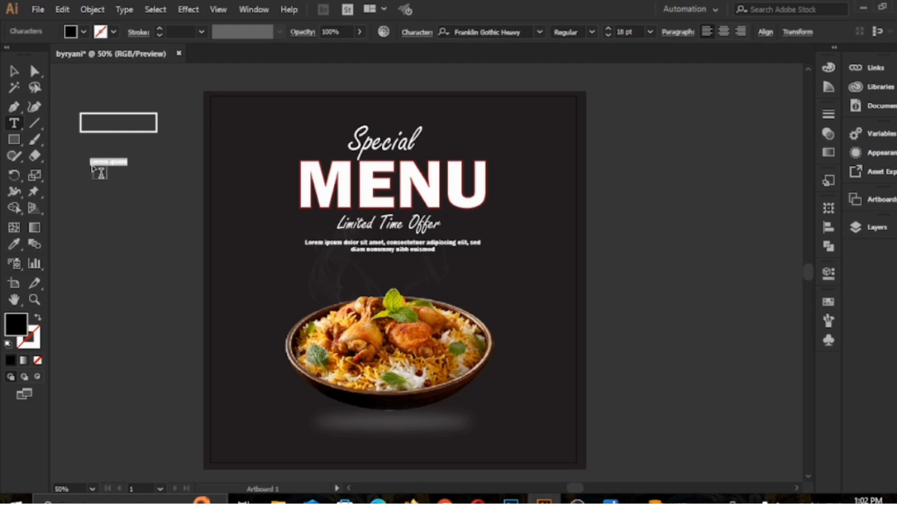
{"action": "type", "text": "ORDER NOW"}
{"action": "key", "text": "Escape"}
{"action": "left_click", "coordinate": [77, 33]}
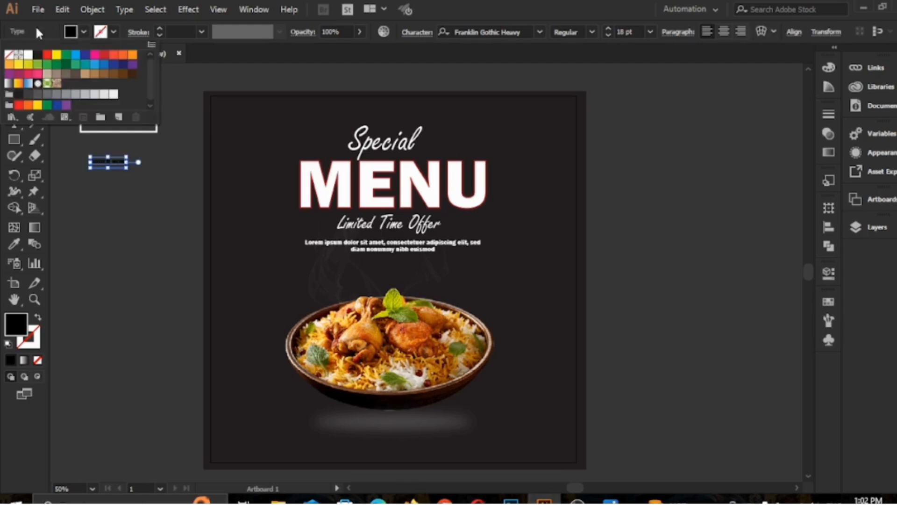
{"action": "left_click", "coordinate": [27, 57]}
{"action": "left_click", "coordinate": [85, 30]}
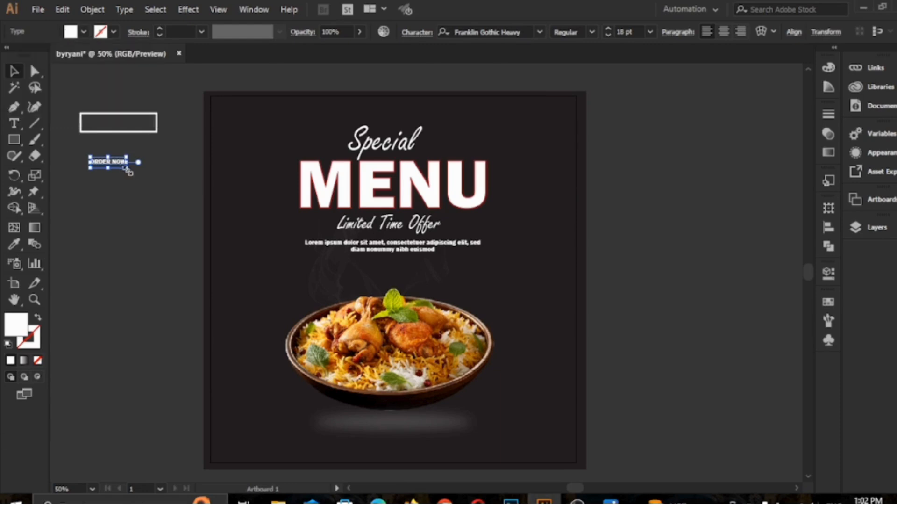
{"action": "left_click_drag", "start_coordinate": [126, 168], "coordinate": [145, 143]}
- Group the "ORDER NOW" text with its frame and place it on the artboard at the plate's upper left
{"action": "left_click", "coordinate": [92, 10]}
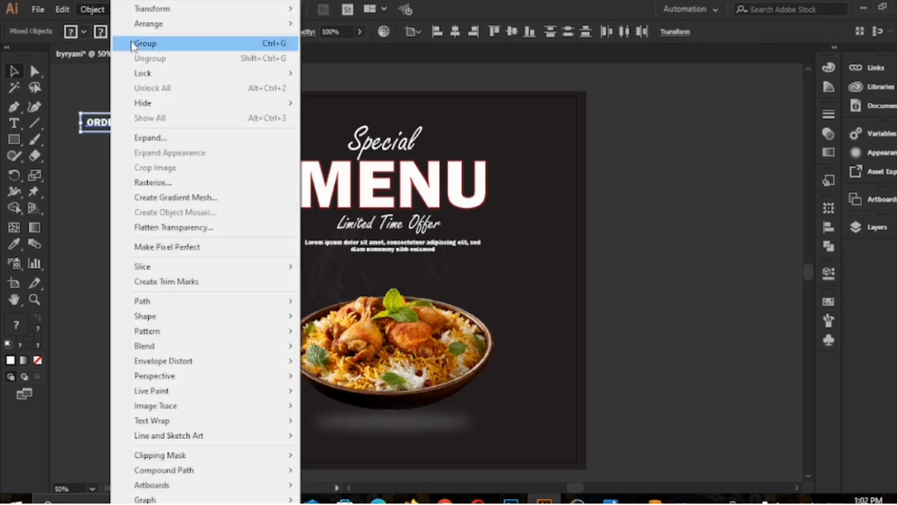
{"action": "left_click", "coordinate": [132, 43]}
{"action": "left_click_drag", "start_coordinate": [96, 113], "coordinate": [233, 283]}
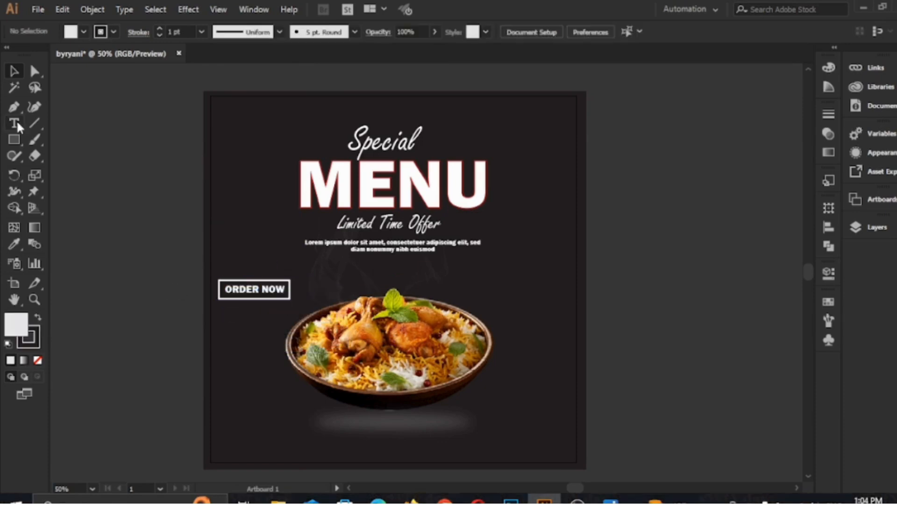
- Draw a light grey circle outside the artboard, beside its left edge
{"action": "left_click", "coordinate": [12, 139]}
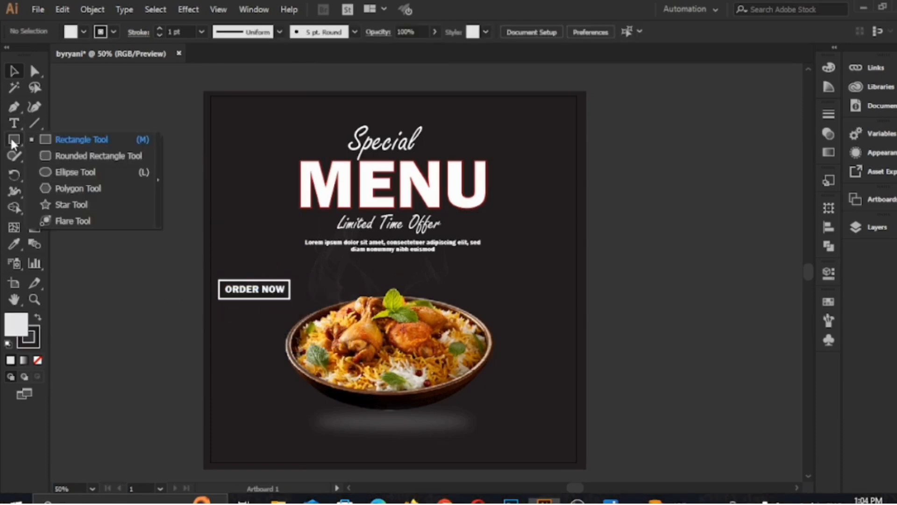
{"action": "left_click", "coordinate": [60, 172]}
{"action": "left_click_drag", "start_coordinate": [82, 162], "coordinate": [141, 220]}
- Create a three-sided polygon with a 50 px radius beside the circle and stretch it into a taller triangle
{"action": "left_click", "coordinate": [14, 143]}
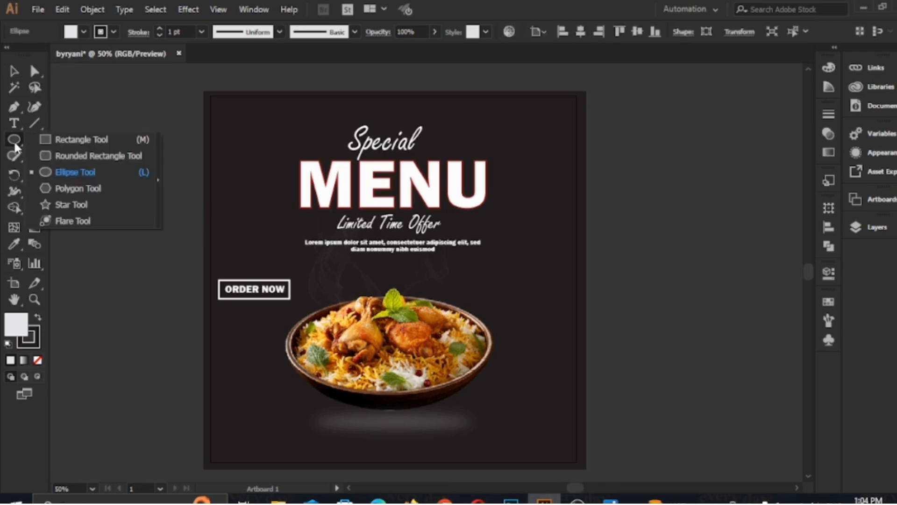
{"action": "left_click", "coordinate": [77, 191]}
{"action": "left_click", "coordinate": [200, 208]}
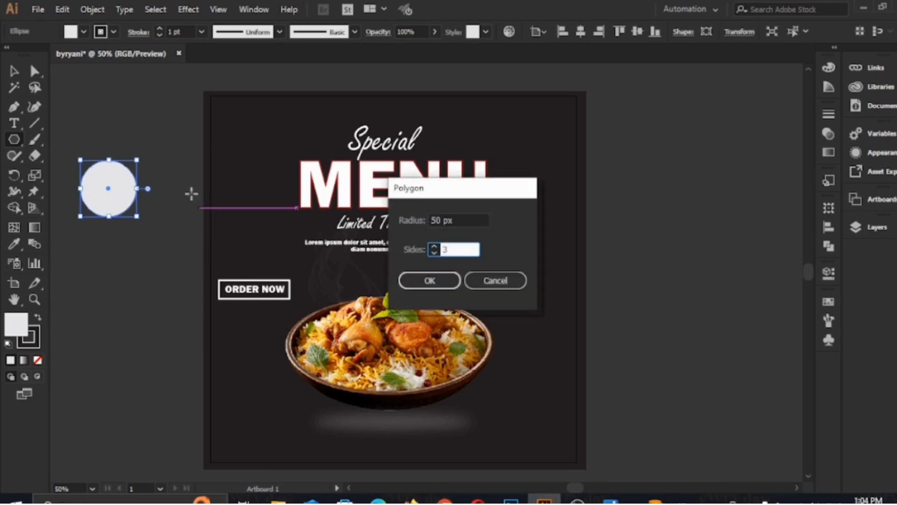
{"action": "key", "text": "Return"}
{"action": "left_click", "coordinate": [13, 72]}
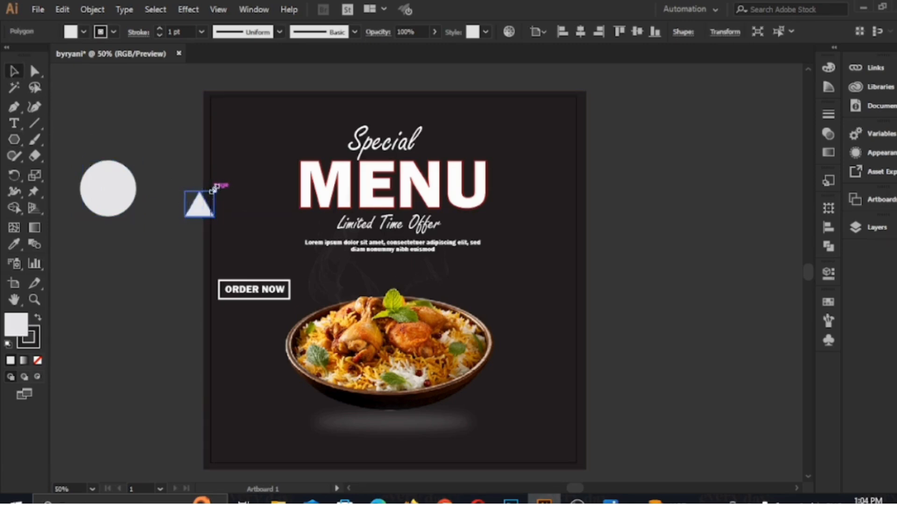
{"action": "left_click_drag", "start_coordinate": [215, 188], "coordinate": [230, 156]}
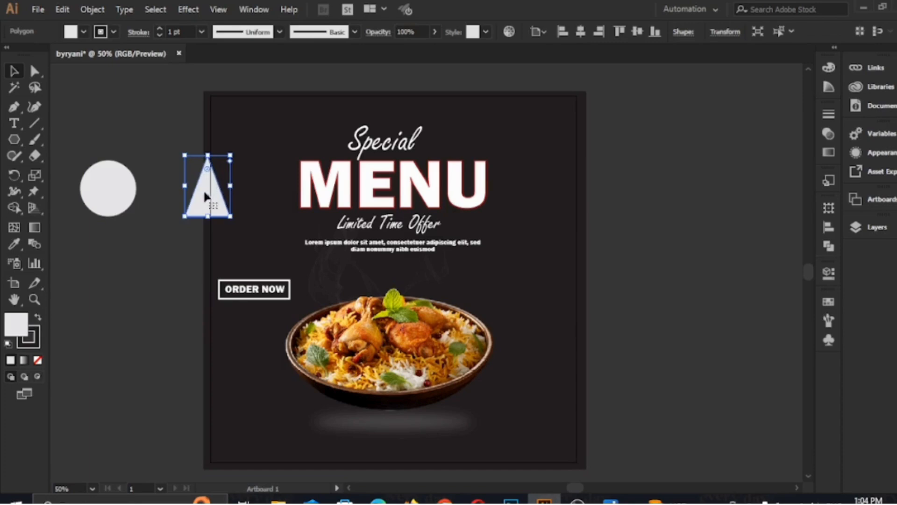
- Place the triangle over the circle's lower left edge, rotated diagonally and reduced in size
{"action": "left_click_drag", "start_coordinate": [204, 195], "coordinate": [105, 221]}
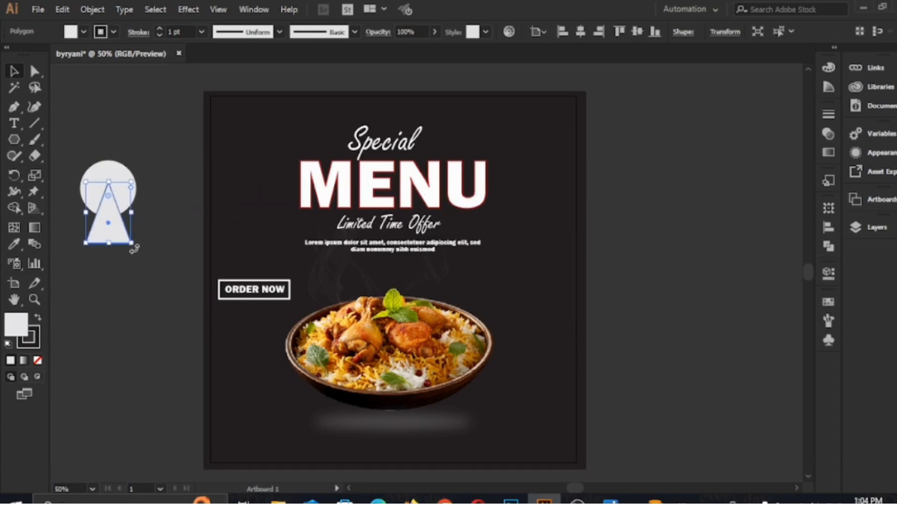
{"action": "left_click_drag", "start_coordinate": [134, 247], "coordinate": [95, 210]}
{"action": "left_click_drag", "start_coordinate": [85, 245], "coordinate": [91, 236]}
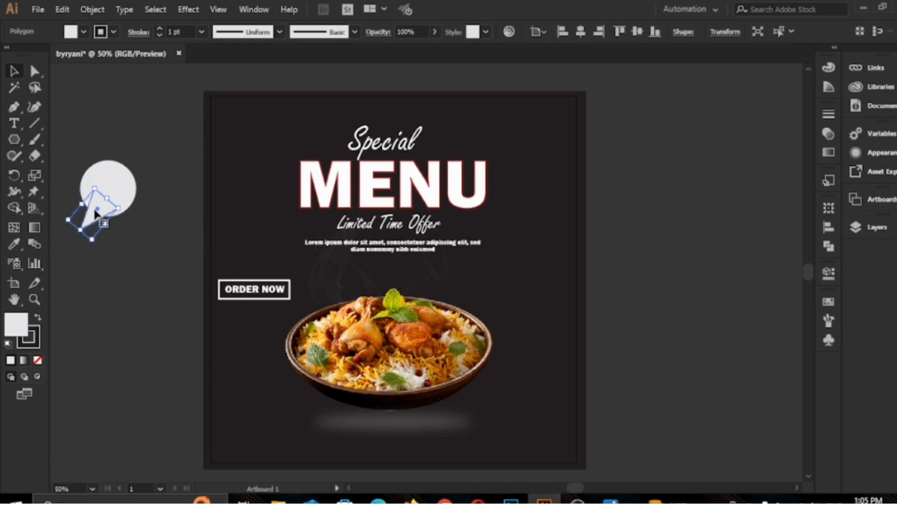
- Round the outer tip of the triangle overlapping the grey circle
{"action": "left_click", "coordinate": [34, 72]}
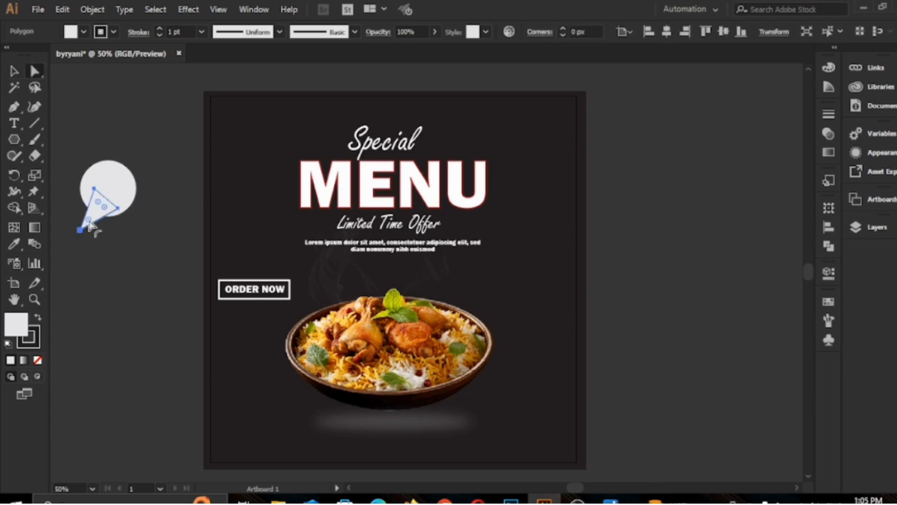
{"action": "left_click_drag", "start_coordinate": [89, 224], "coordinate": [84, 234]}
{"action": "left_click", "coordinate": [139, 214]}
- Unite the circle and the rounded triangle into one speech bubble shape with the Pathfinder
{"action": "key", "text": "ctrl+a"}
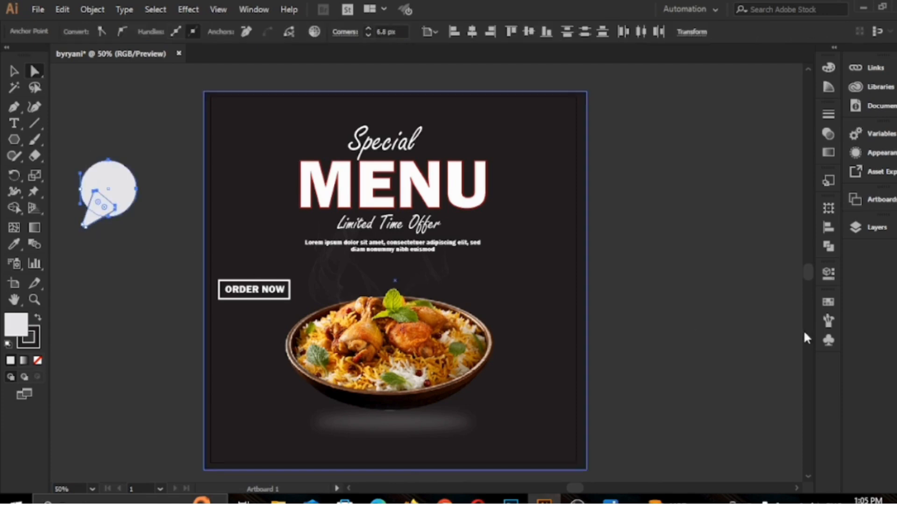
{"action": "left_click", "coordinate": [828, 247]}
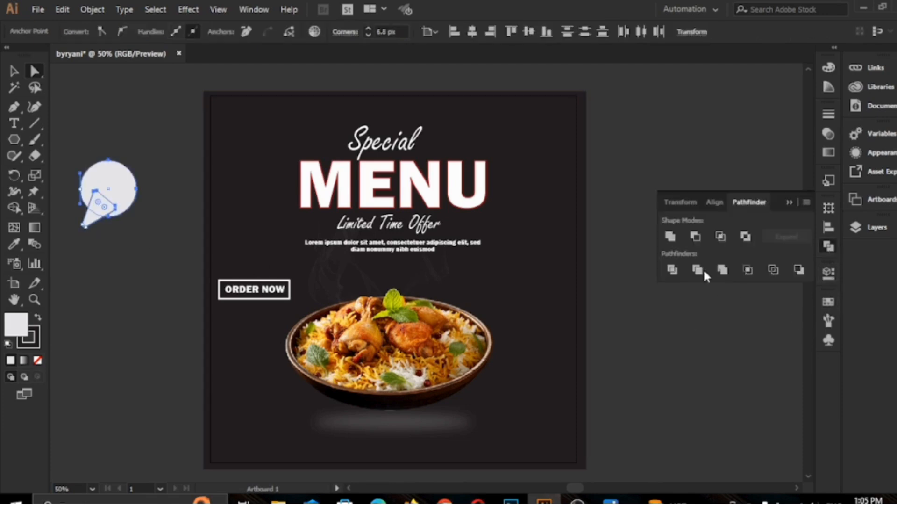
{"action": "left_click", "coordinate": [672, 238]}
{"action": "left_click", "coordinate": [790, 202]}
{"action": "key", "text": "v"}
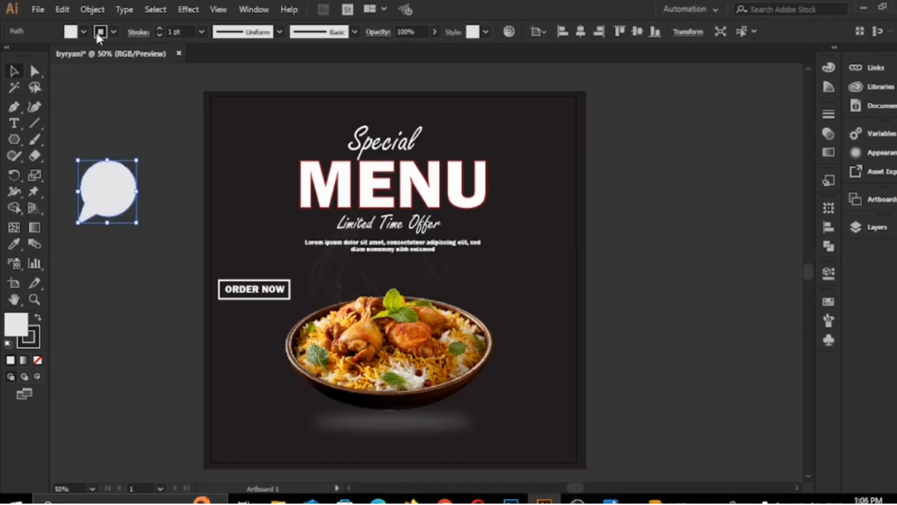
- Give the speech bubble a white stroke and remove its fill
{"action": "left_click", "coordinate": [110, 32]}
{"action": "left_click", "coordinate": [28, 57]}
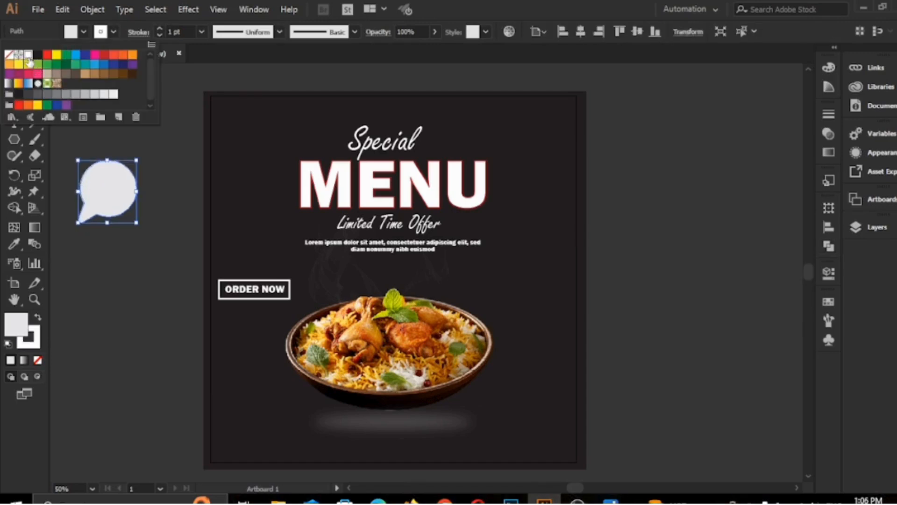
{"action": "left_click", "coordinate": [115, 31]}
{"action": "left_click", "coordinate": [75, 34]}
{"action": "left_click", "coordinate": [10, 55]}
- Add the text "50% OFF" on two lines inside the speech bubble
{"action": "left_click", "coordinate": [14, 123]}
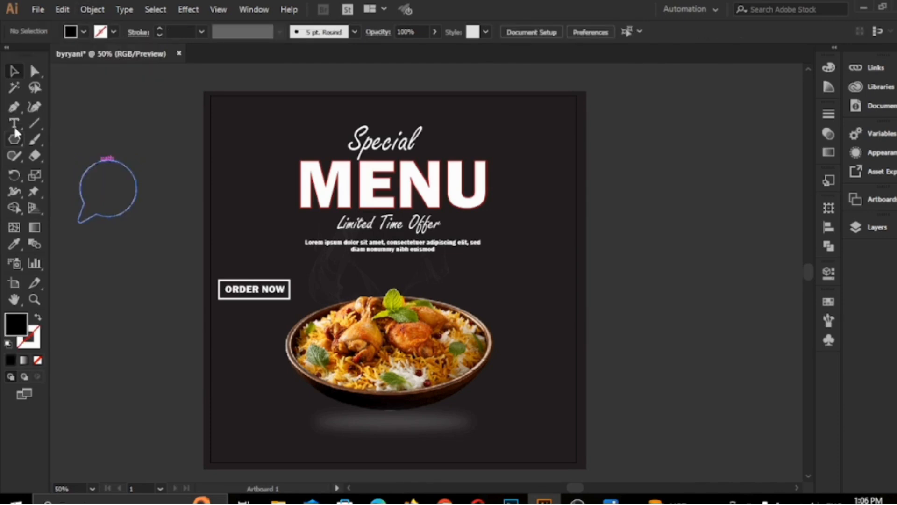
{"action": "left_click", "coordinate": [100, 171]}
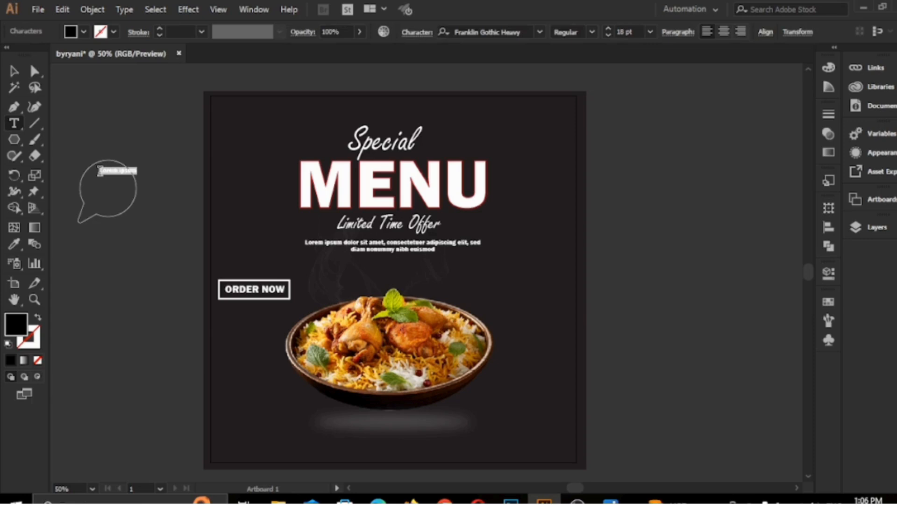
{"action": "key", "text": "BackSpace"}
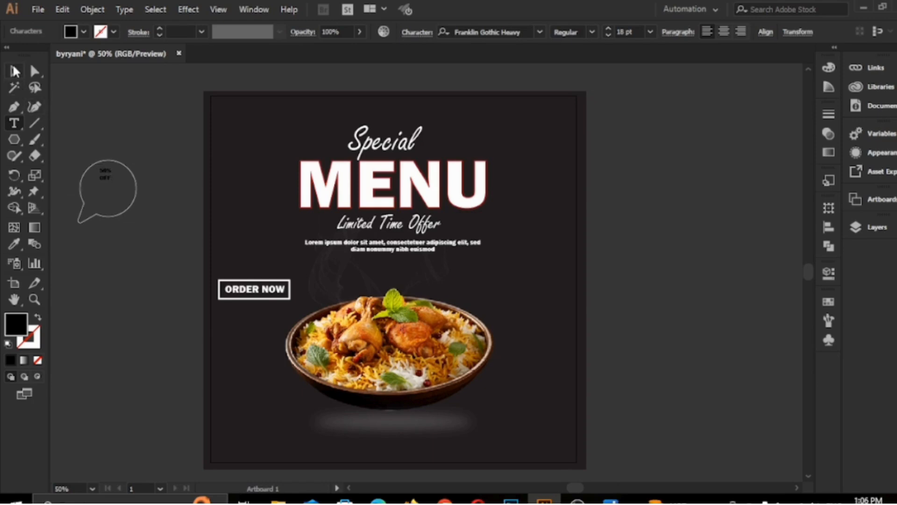
{"action": "left_click", "coordinate": [15, 70]}
- Fill the "50% OFF" text white and enlarge it to about 51 pt inside the bubble
{"action": "left_click", "coordinate": [84, 31]}
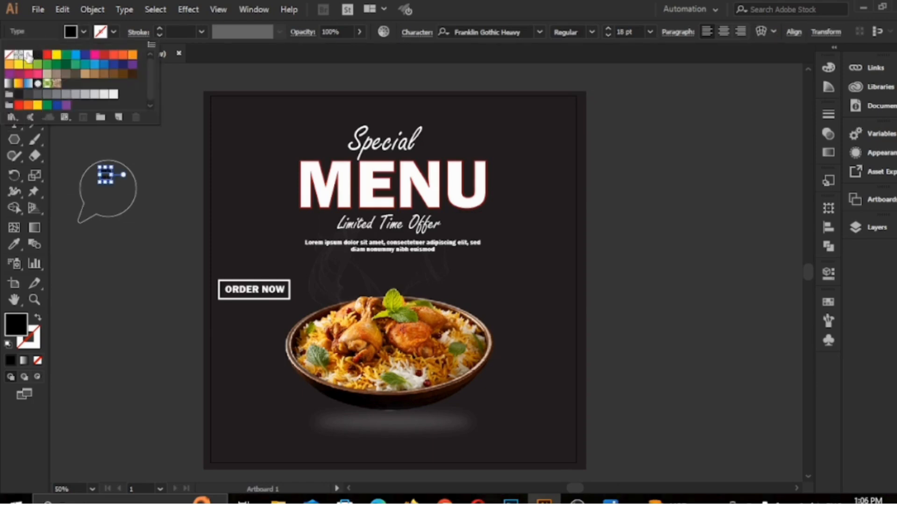
{"action": "left_click", "coordinate": [28, 55]}
{"action": "left_click", "coordinate": [116, 181]}
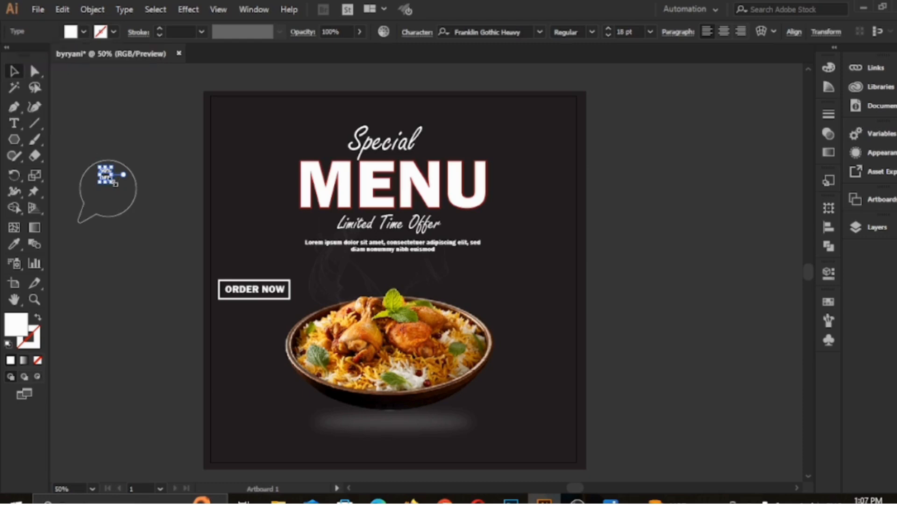
{"action": "left_click_drag", "start_coordinate": [116, 183], "coordinate": [106, 205]}
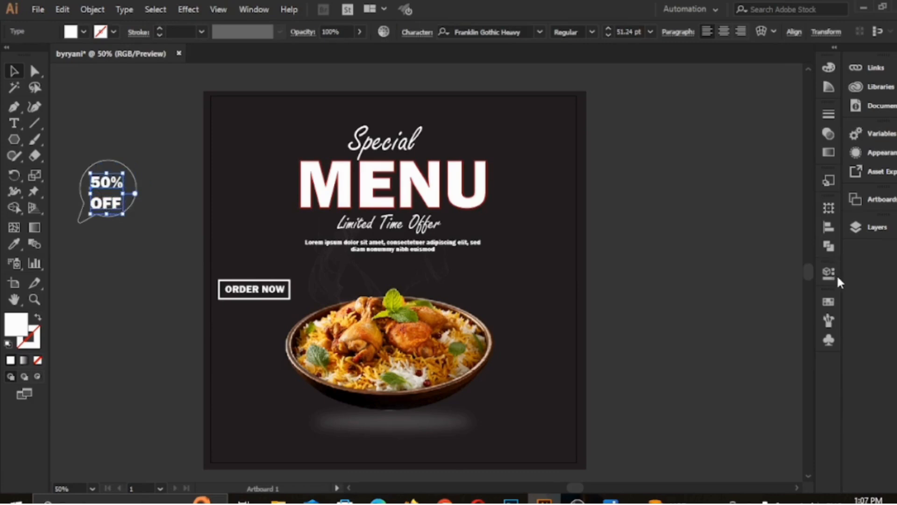
- Reduce the leading of the "50% OFF" text so its two lines sit close together
{"action": "left_click", "coordinate": [830, 273]}
{"action": "left_click", "coordinate": [753, 358]}
{"action": "left_click", "coordinate": [753, 359]}
{"action": "left_click", "coordinate": [752, 359]}
{"action": "left_click", "coordinate": [752, 359]}
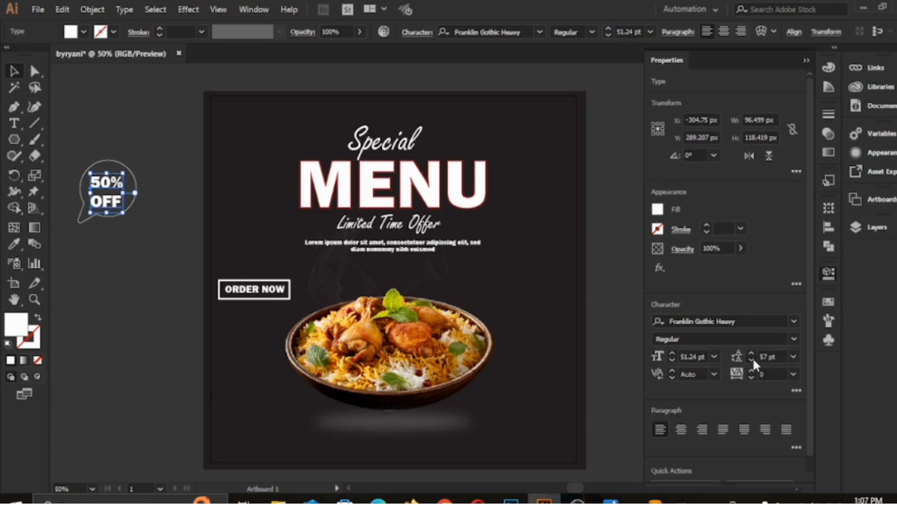
{"action": "left_click", "coordinate": [752, 358]}
{"action": "left_click", "coordinate": [753, 359]}
{"action": "left_click", "coordinate": [753, 359]}
{"action": "left_click", "coordinate": [806, 60]}
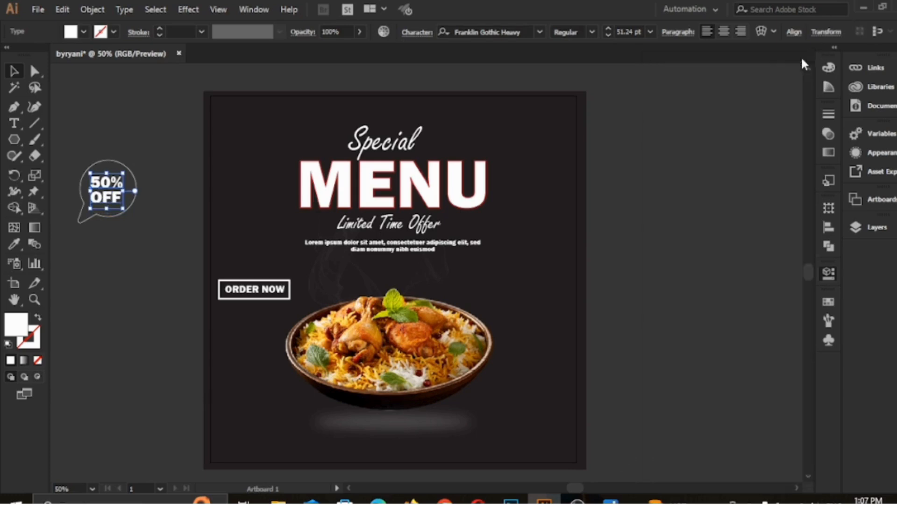
- Change the font of the "50% OFF" text to Century Gothic
{"action": "left_click", "coordinate": [540, 32]}
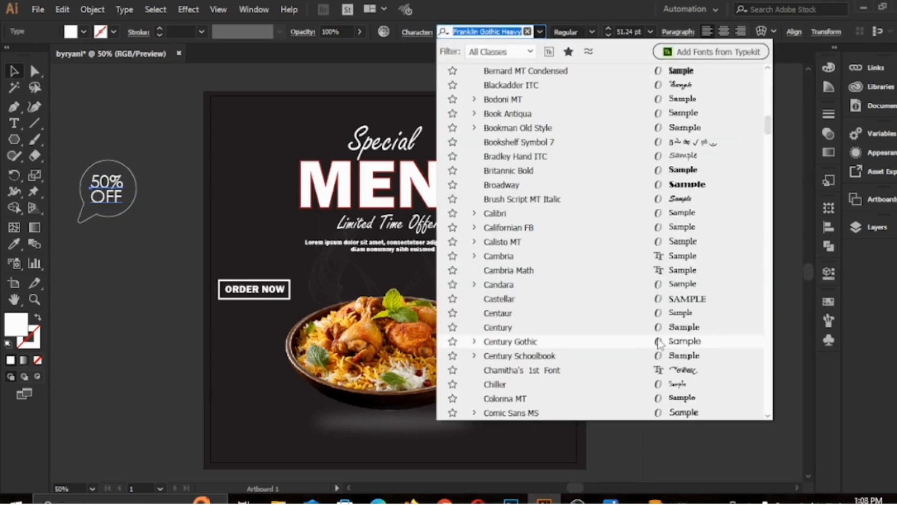
{"action": "left_click", "coordinate": [659, 344]}
{"action": "left_click", "coordinate": [105, 153]}
- Paint three short curved white accents with the 5 pt round brush, one inside and two outside the speech bubble's upper edge
{"action": "scroll", "coordinate": [72, 144], "scroll_direction": "up", "scroll_amount": 2}
{"action": "scroll", "coordinate": [73, 144], "scroll_direction": "left", "scroll_amount": 3}
{"action": "left_click", "coordinate": [38, 138]}
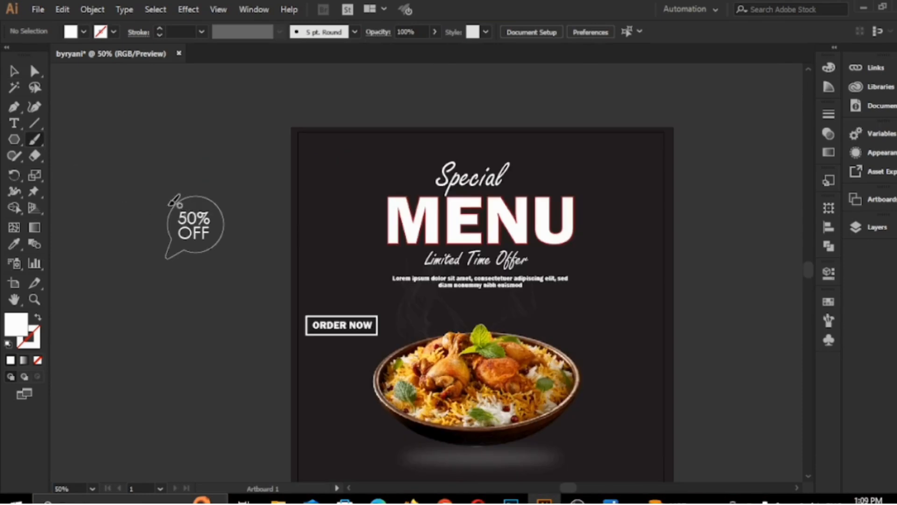
{"action": "scroll", "coordinate": [180, 220], "scroll_direction": "up", "scroll_amount": 4}
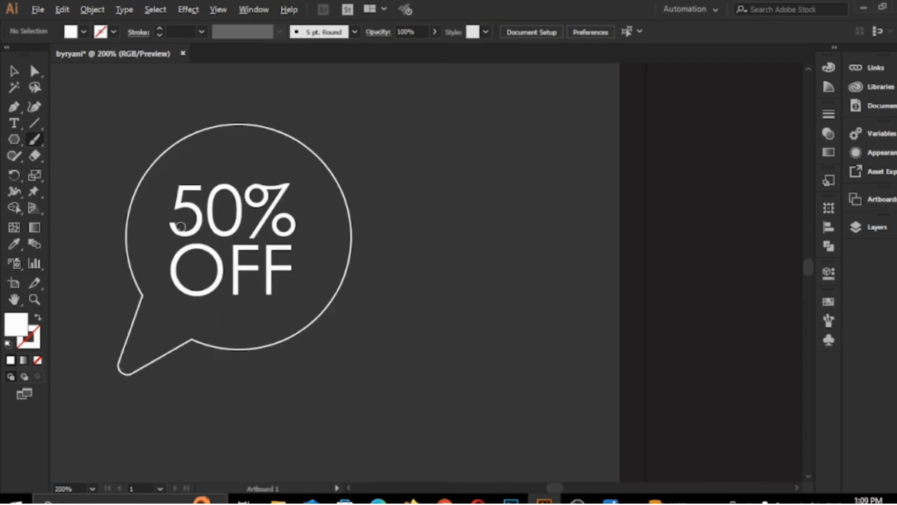
{"action": "scroll", "coordinate": [180, 228], "scroll_direction": "up", "scroll_amount": 3}
{"action": "scroll", "coordinate": [170, 183], "scroll_direction": "up", "scroll_amount": 2}
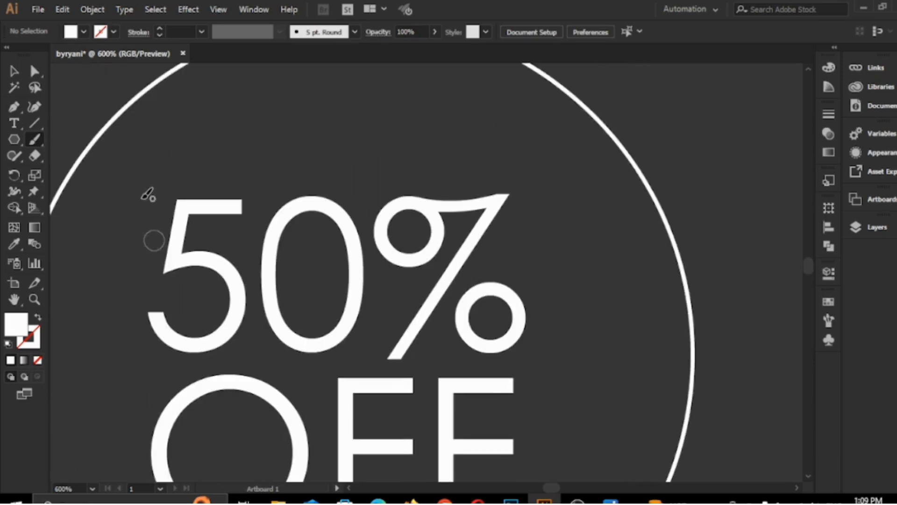
{"action": "mouse_move", "coordinate": [88, 205]}
{"action": "left_mouse_down"}
{"action": "mouse_move", "coordinate": [146, 149]}
{"action": "mouse_move", "coordinate": [225, 100]}
{"action": "left_mouse_up"}
{"action": "scroll", "coordinate": [112, 180], "scroll_direction": "up", "scroll_amount": 5}
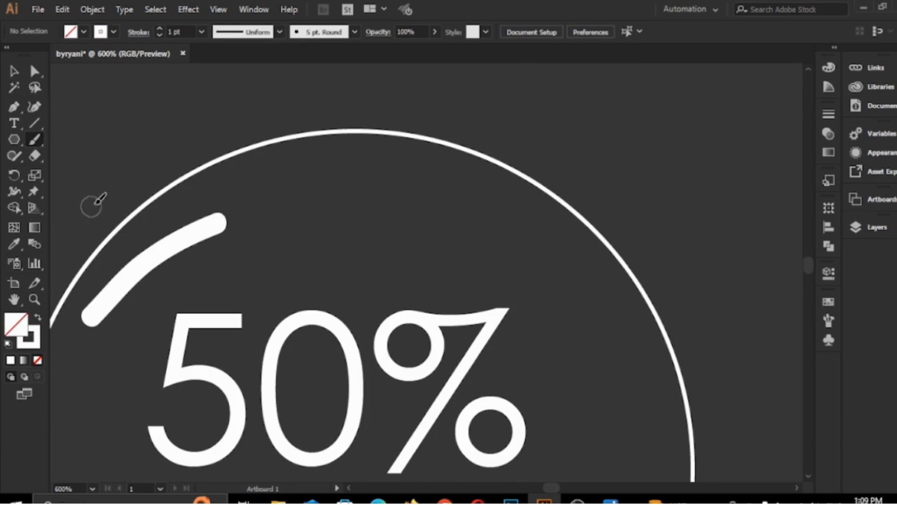
{"action": "mouse_move", "coordinate": [89, 205]}
{"action": "left_mouse_down"}
{"action": "mouse_move", "coordinate": [177, 144]}
{"action": "mouse_move", "coordinate": [225, 127]}
{"action": "left_mouse_up"}
{"action": "scroll", "coordinate": [378, 257], "scroll_direction": "up", "scroll_amount": 3}
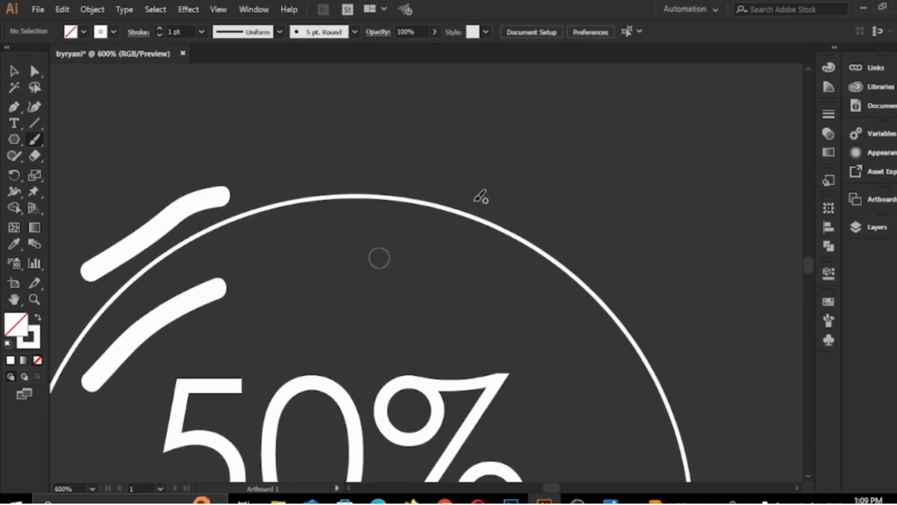
{"action": "mouse_move", "coordinate": [454, 163]}
{"action": "left_mouse_down"}
{"action": "mouse_move", "coordinate": [542, 197]}
{"action": "mouse_move", "coordinate": [622, 262]}
{"action": "left_mouse_up"}
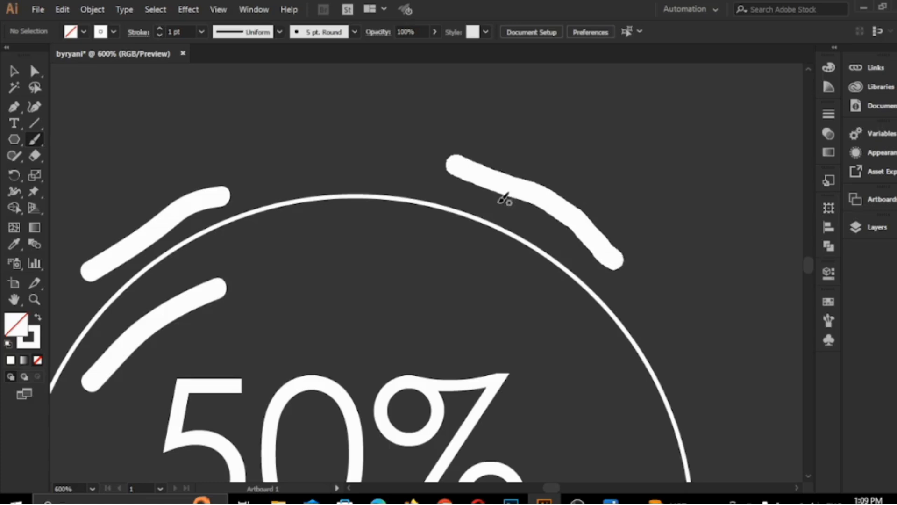
- Move the speech bubble with its text and brush accents onto the artboard at the plate's upper right, slightly enlarged
{"action": "left_click", "coordinate": [13, 73]}
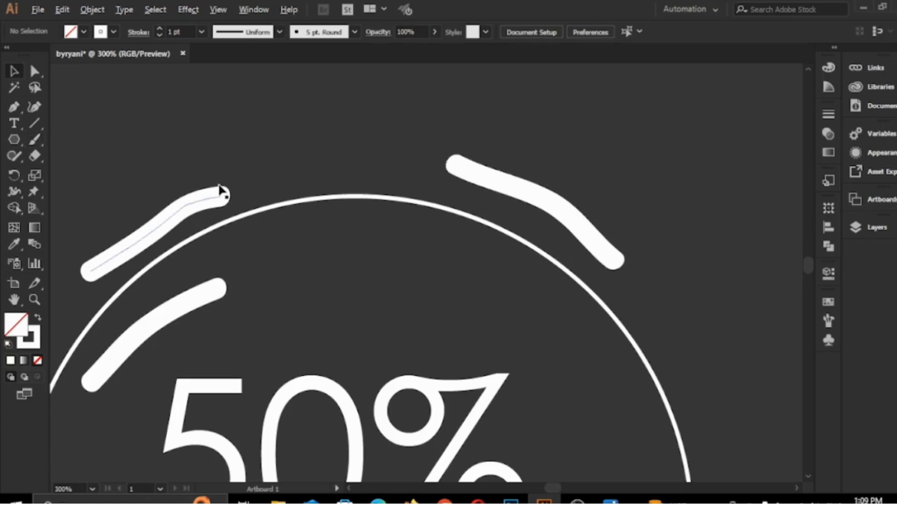
{"action": "key", "text": "ctrl+1"}
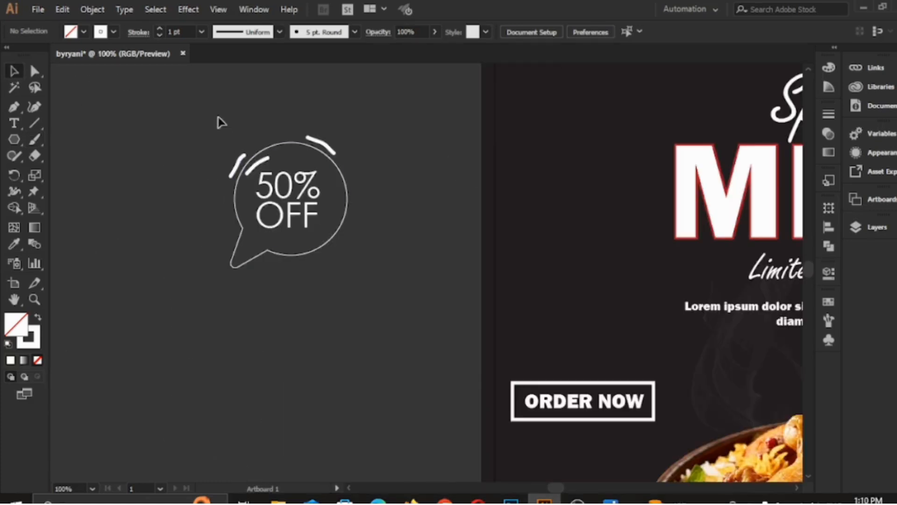
{"action": "left_click_drag", "start_coordinate": [220, 120], "coordinate": [465, 306]}
{"action": "key", "text": "ctrl+0"}
{"action": "left_click", "coordinate": [99, 204]}
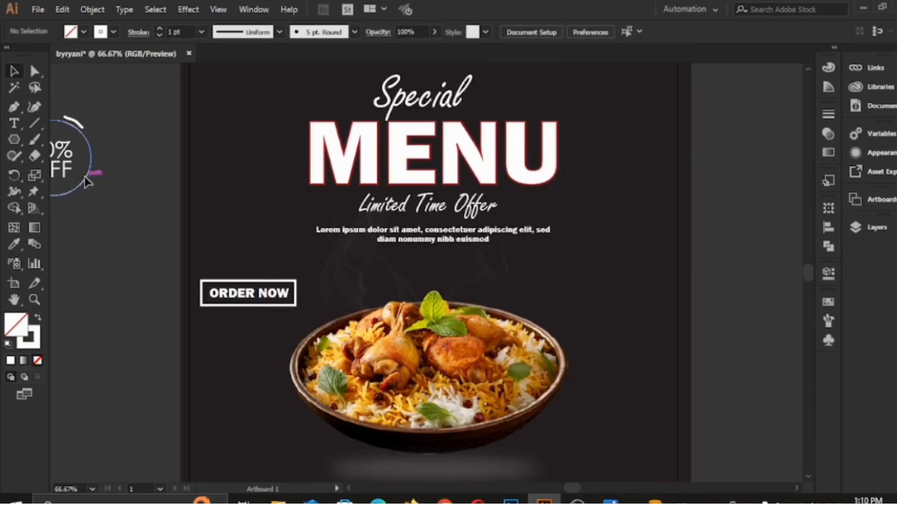
{"action": "left_click_drag", "start_coordinate": [91, 186], "coordinate": [696, 281]}
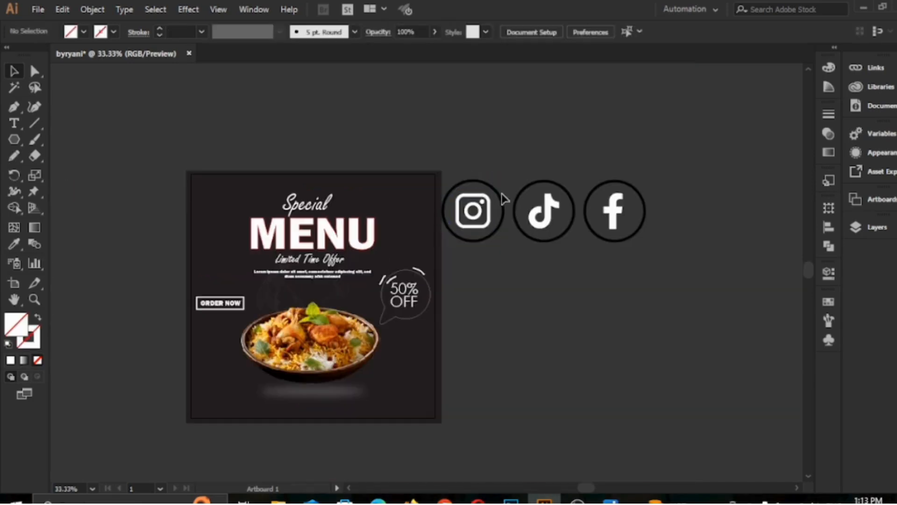
- Shrink the Instagram, TikTok and Facebook icons into the artboard's upper right corner and set their fill and stroke to white
{"action": "left_click_drag", "start_coordinate": [465, 169], "coordinate": [405, 188]}
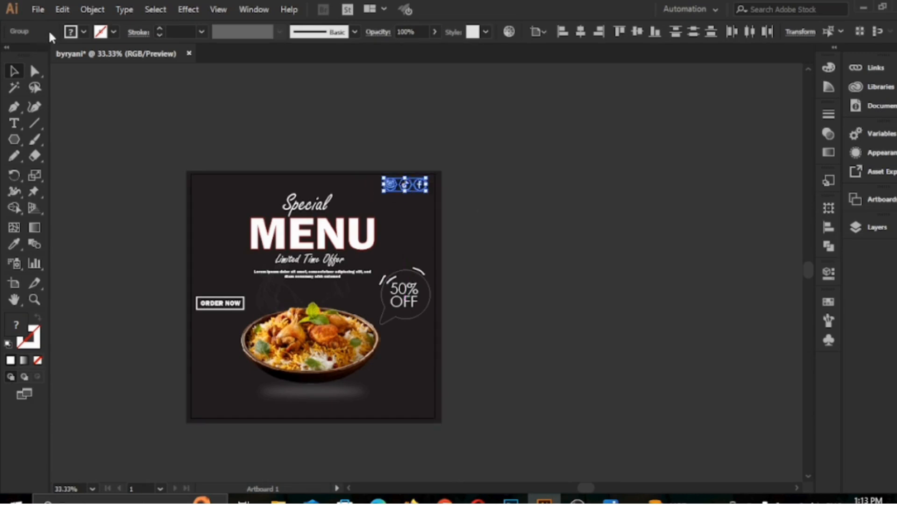
{"action": "left_click", "coordinate": [83, 32]}
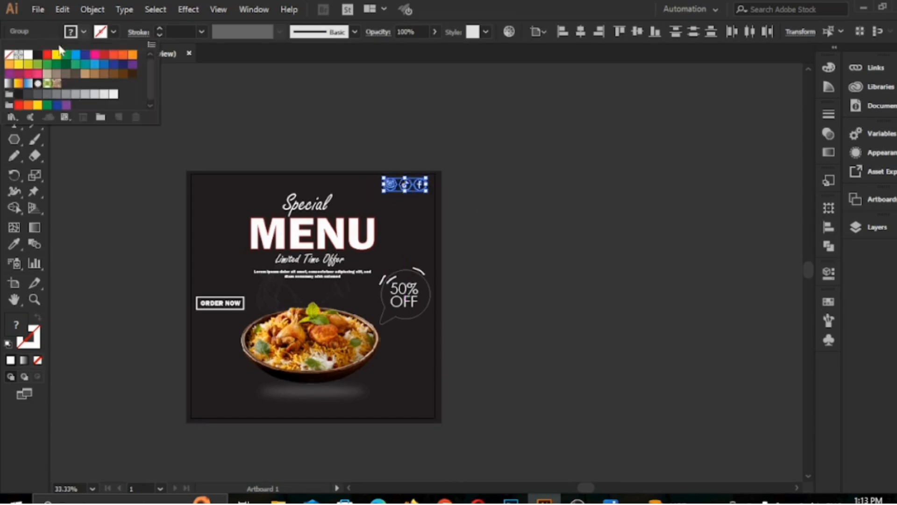
{"action": "left_click", "coordinate": [28, 54]}
{"action": "left_click", "coordinate": [84, 32]}
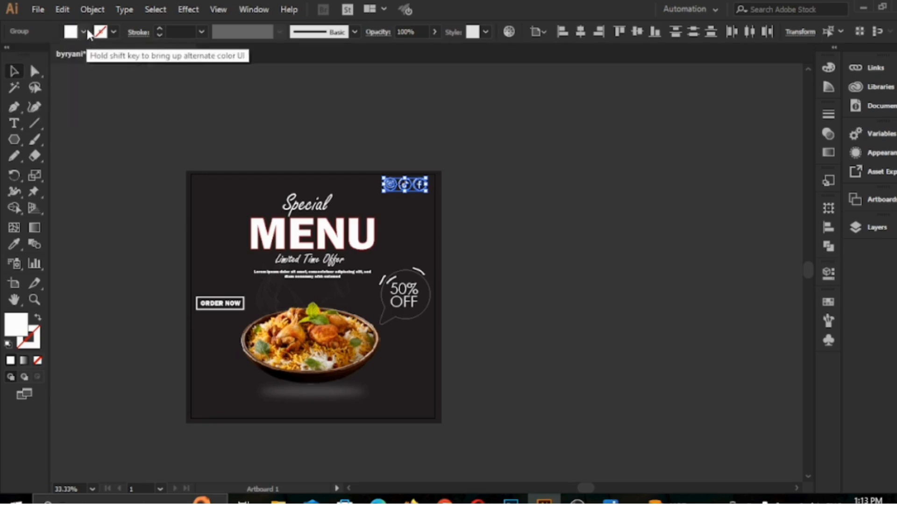
{"action": "left_click", "coordinate": [84, 32]}
{"action": "left_click", "coordinate": [28, 54], "text": "shift"}
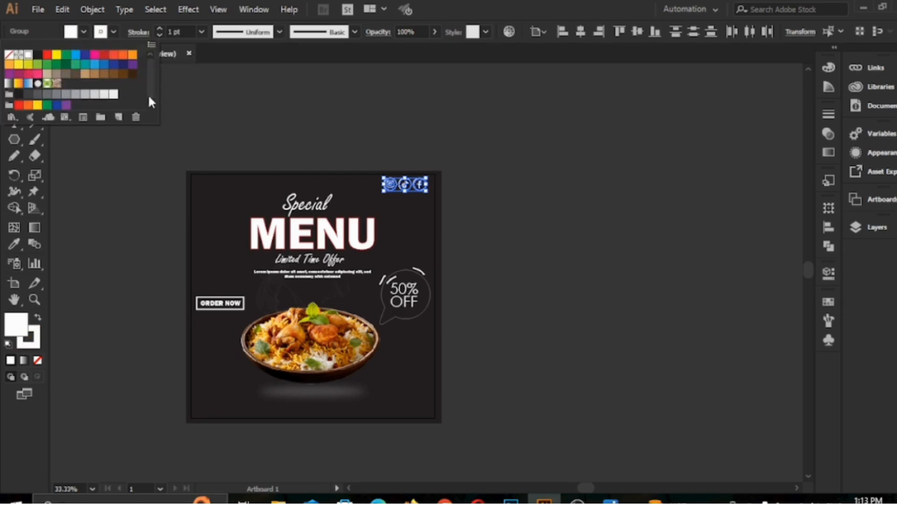
{"action": "left_click", "coordinate": [178, 72]}
{"action": "left_click", "coordinate": [196, 112]}
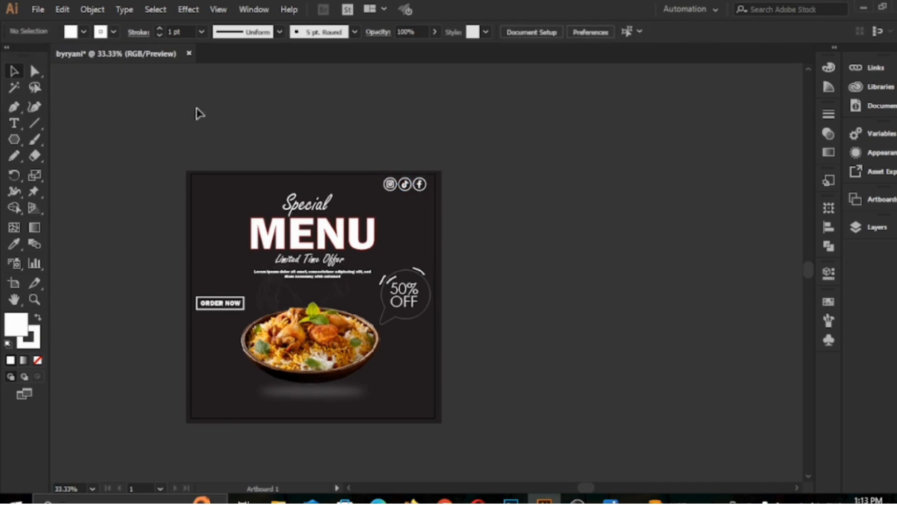
- Paste the blue globe icon and place it small in the artboard's lower left corner
{"action": "key", "text": "ctrl+v"}
{"action": "left_click_drag", "start_coordinate": [268, 196], "coordinate": [203, 405]}
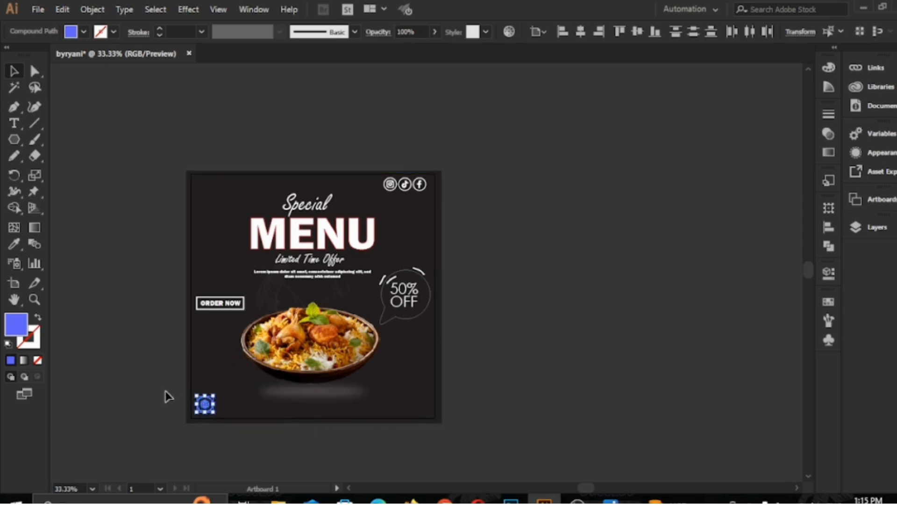
- Try to fill the small globe icon in the artboard's lower left corner with white
{"action": "scroll", "coordinate": [186, 431], "scroll_direction": "up", "scroll_amount": 2}
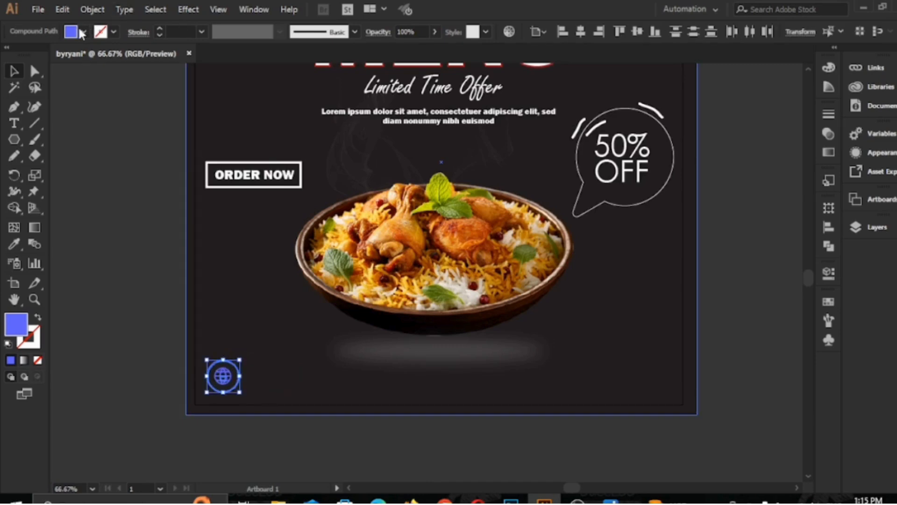
{"action": "left_click", "coordinate": [83, 32]}
{"action": "left_click", "coordinate": [28, 53]}
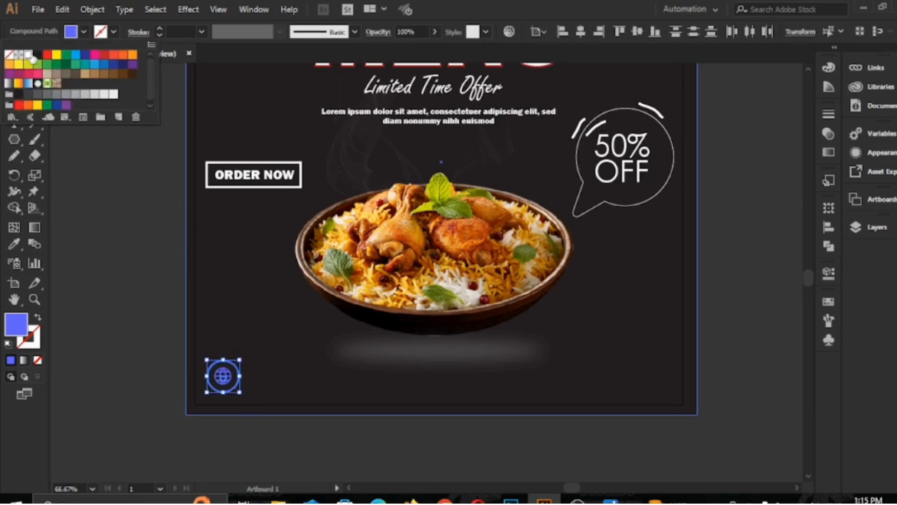
{"action": "left_click", "coordinate": [84, 33]}
{"action": "left_click", "coordinate": [92, 224]}
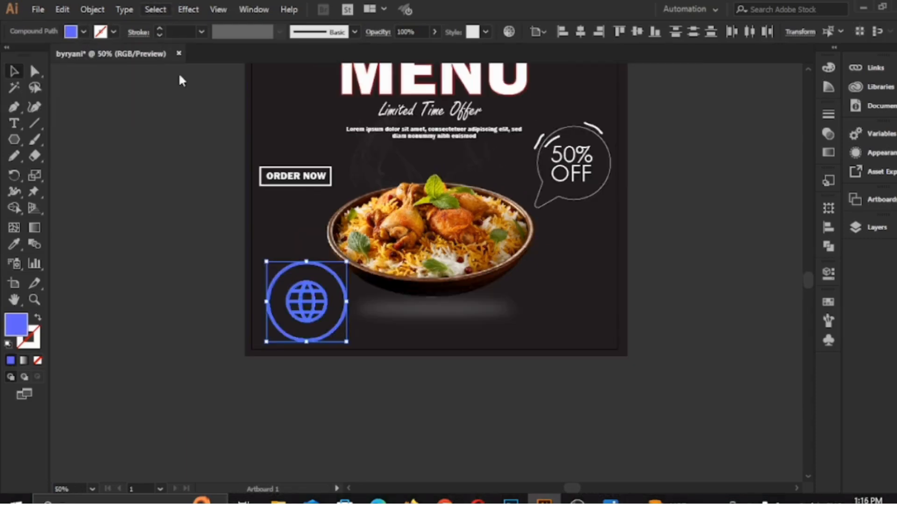
- Fill the globe icon's shapes with white and group them
{"action": "left_click", "coordinate": [83, 32]}
{"action": "left_click", "coordinate": [28, 54]}
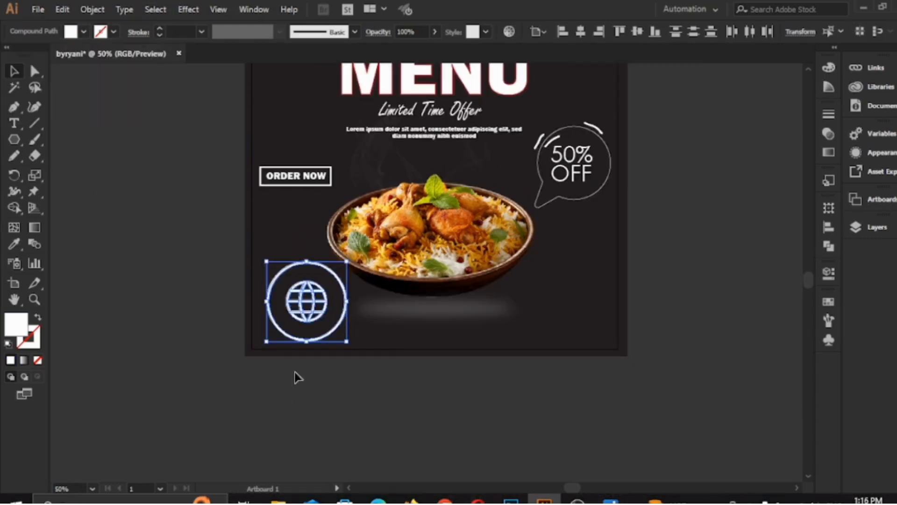
{"action": "left_click", "coordinate": [92, 9]}
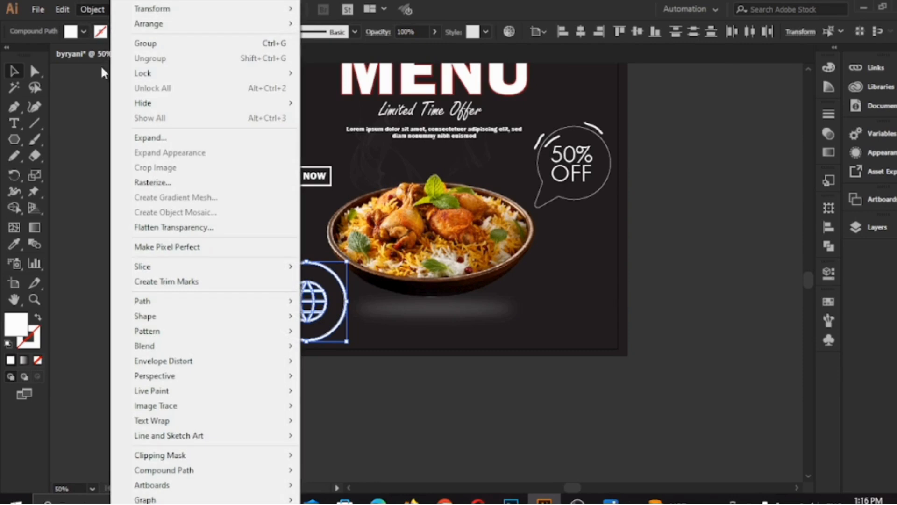
{"action": "left_click", "coordinate": [144, 44]}
- Shrink the grouped globe icon and seat it in the artboard's lower left corner
{"action": "left_click", "coordinate": [362, 358]}
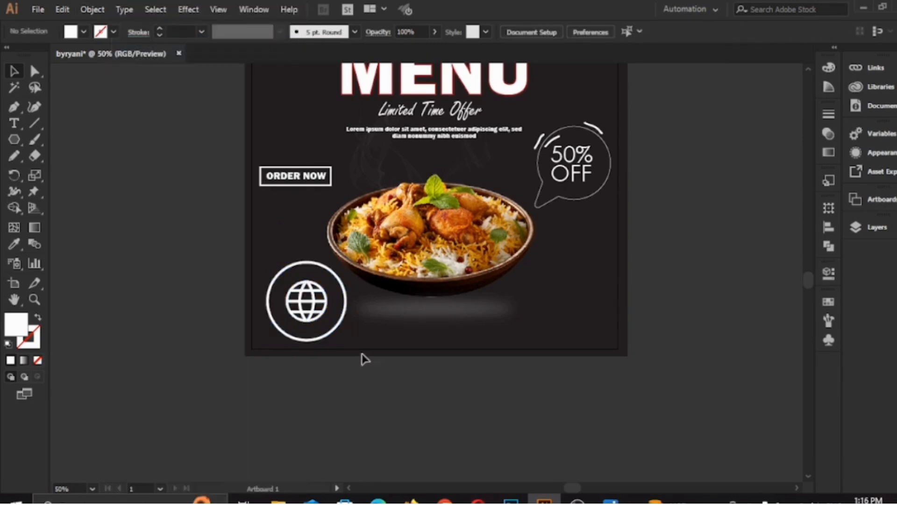
{"action": "left_click", "coordinate": [342, 325]}
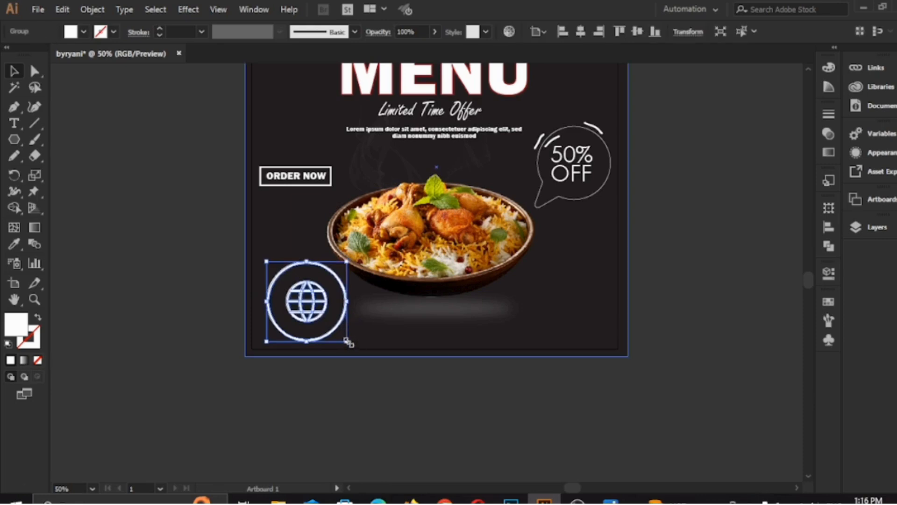
{"action": "left_click_drag", "start_coordinate": [348, 343], "coordinate": [281, 326]}
{"action": "left_click", "coordinate": [15, 124]}
{"action": "left_click", "coordinate": [187, 293]}
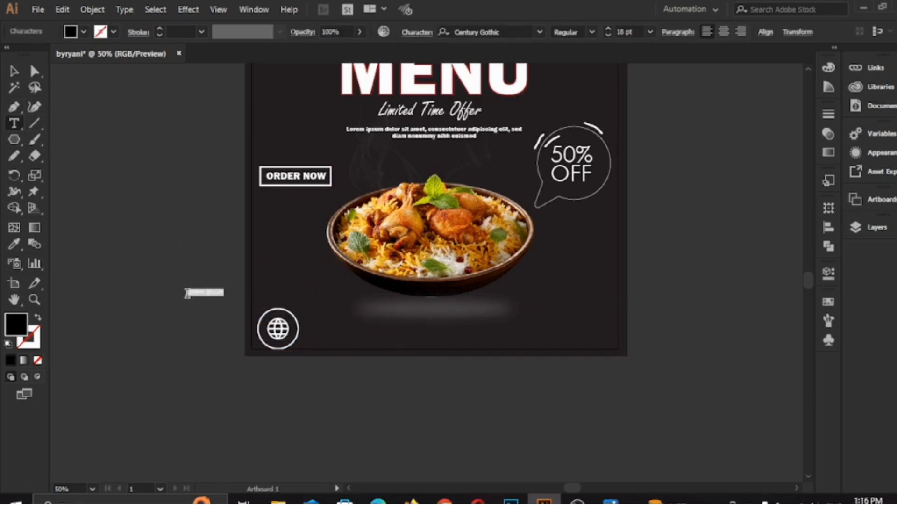
{"action": "key", "text": "BackSpace"}
{"action": "left_click", "coordinate": [14, 70]}
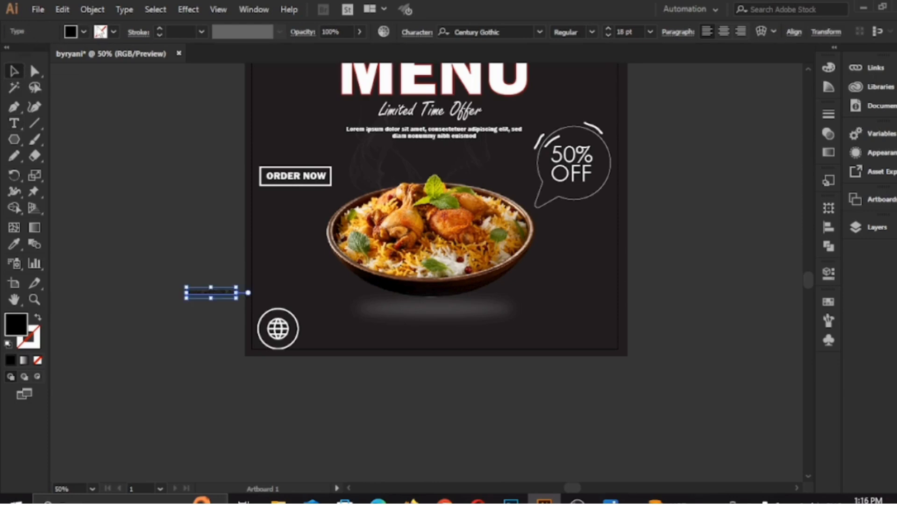
{"action": "left_click", "coordinate": [75, 35]}
{"action": "left_click", "coordinate": [28, 55]}
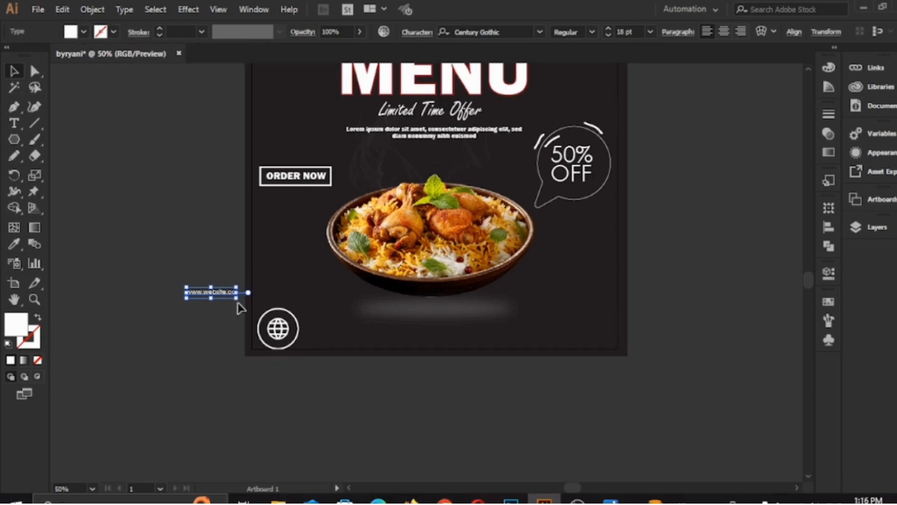
{"action": "left_click_drag", "start_coordinate": [232, 297], "coordinate": [364, 335]}
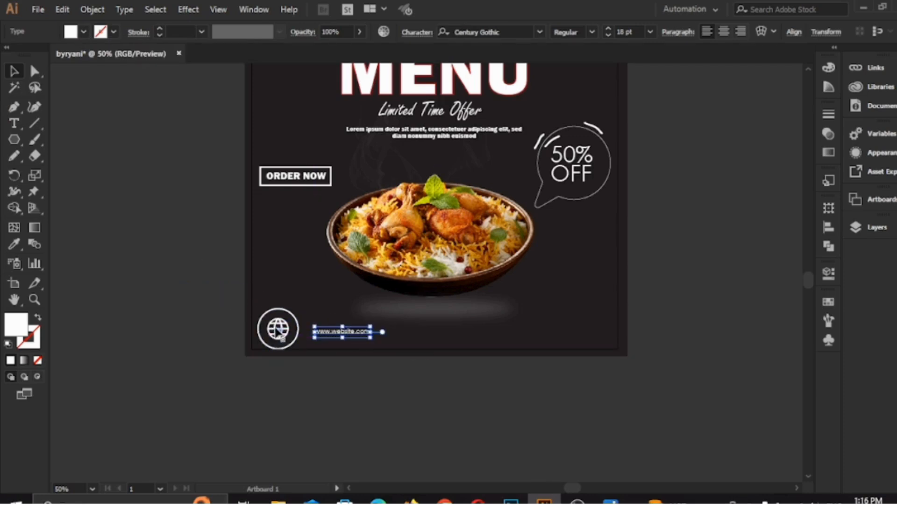
- Shrink the globe icon further and set it with the website text side by side, off the artboard to the left
{"action": "left_click", "coordinate": [279, 332]}
{"action": "left_click_drag", "start_coordinate": [298, 349], "coordinate": [267, 335]}
{"action": "scroll", "coordinate": [267, 335], "scroll_direction": "up", "scroll_amount": 1}
{"action": "left_click_drag", "start_coordinate": [324, 349], "coordinate": [71, 184]}
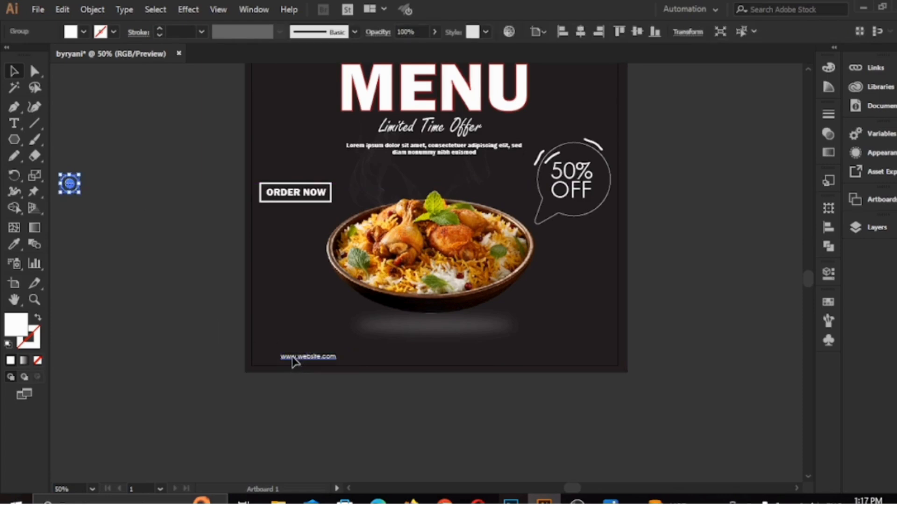
{"action": "left_click_drag", "start_coordinate": [290, 357], "coordinate": [99, 184]}
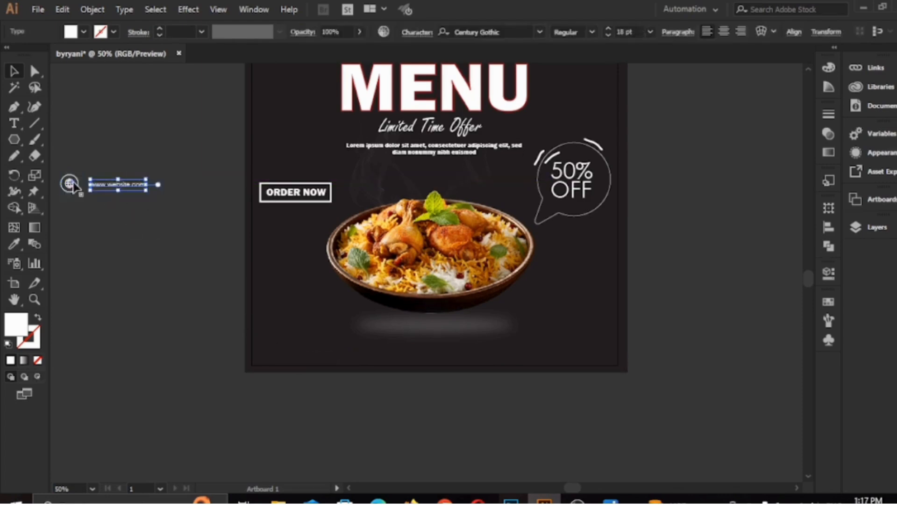
- Group the globe icon with the website text and place the group in the artboard's lower left corner
{"action": "left_click_drag", "start_coordinate": [63, 157], "coordinate": [153, 219]}
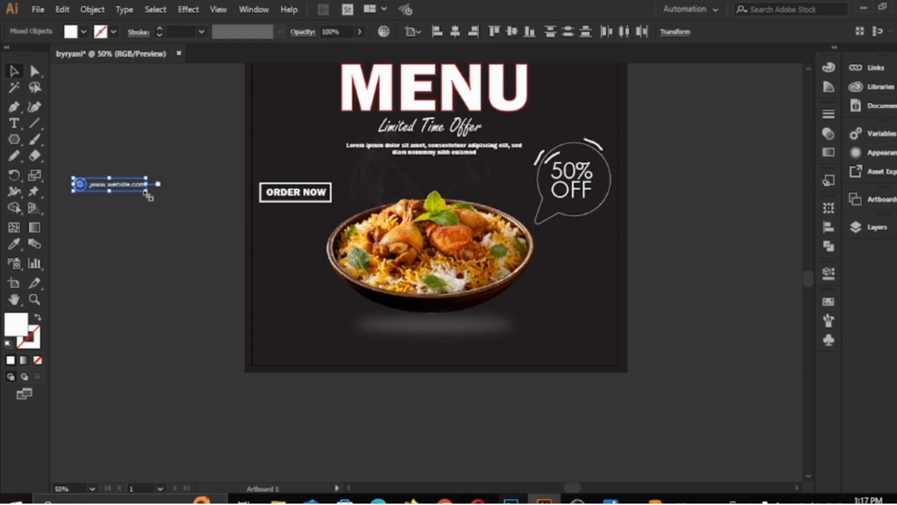
{"action": "left_click", "coordinate": [73, 9]}
{"action": "left_click", "coordinate": [140, 40]}
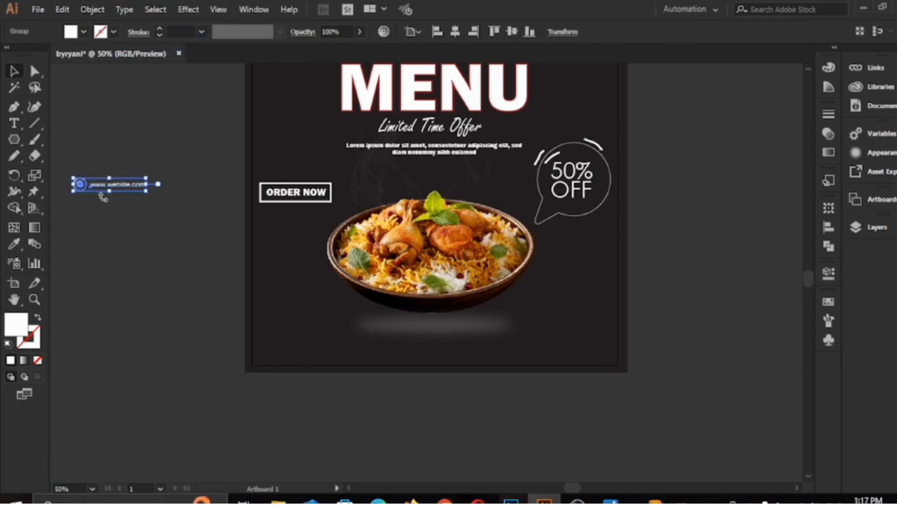
{"action": "left_click_drag", "start_coordinate": [112, 189], "coordinate": [299, 354]}
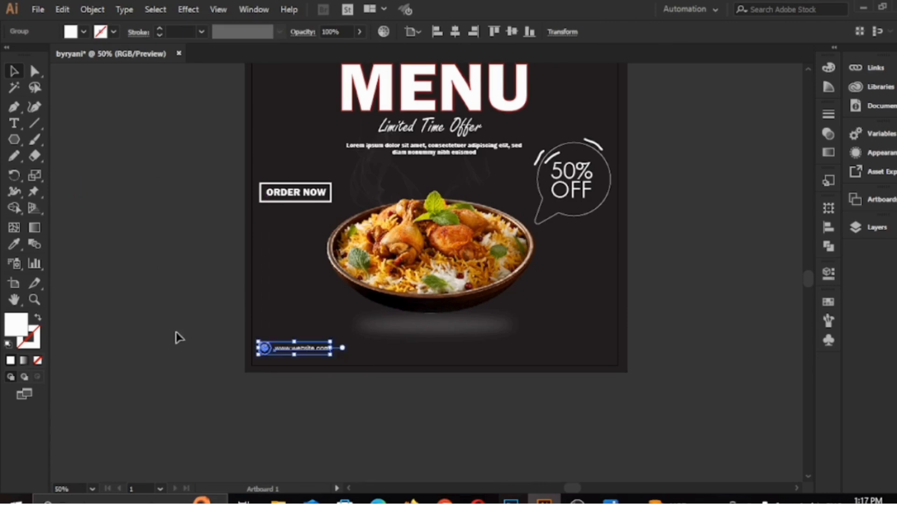
- Add the phone number as text below the plate, fill it with white and enlarge it to about 22 pt
{"action": "left_click", "coordinate": [173, 336]}
{"action": "key", "text": "t"}
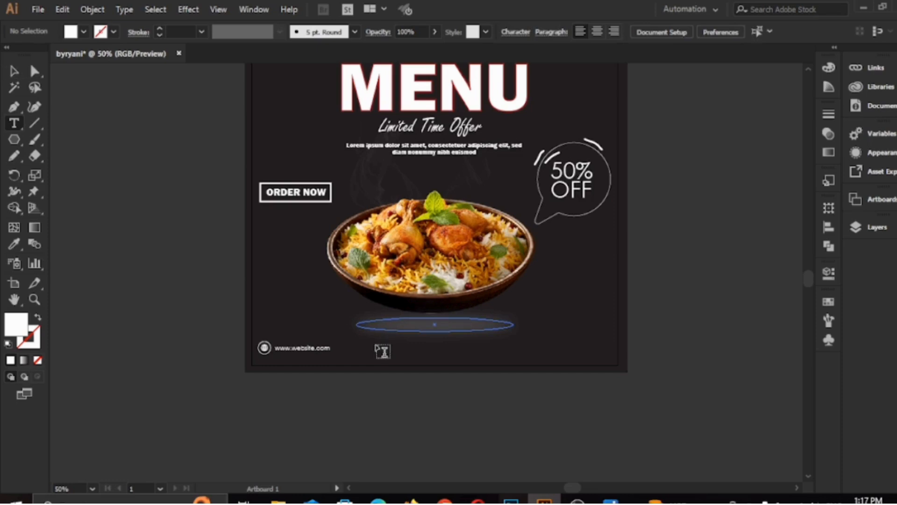
{"action": "left_click", "coordinate": [379, 345]}
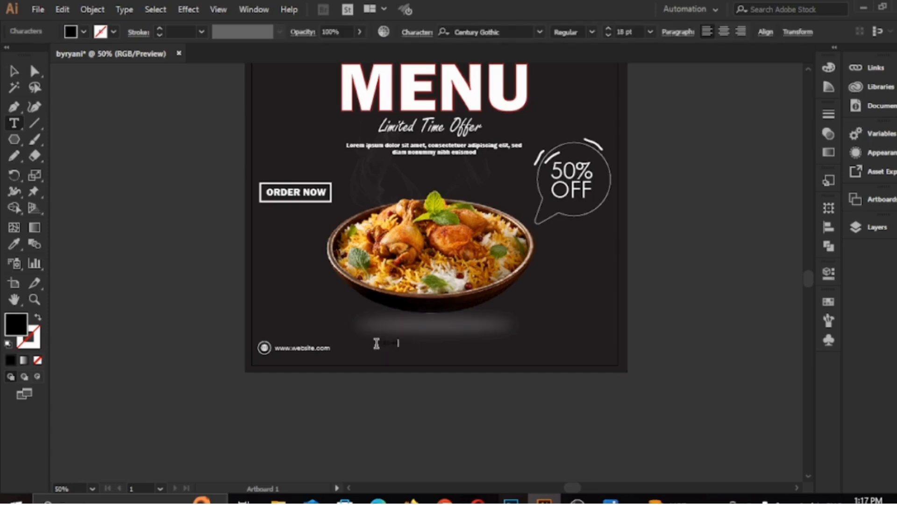
{"action": "key", "text": "Escape"}
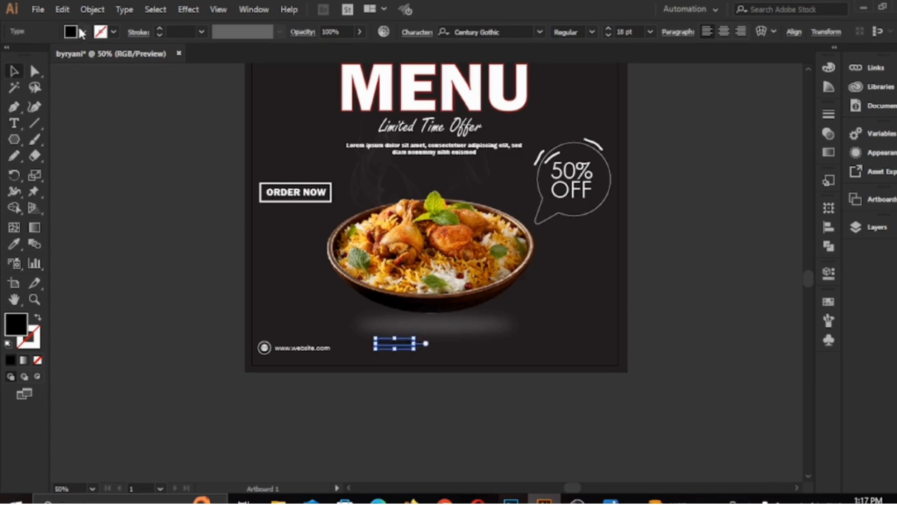
{"action": "left_click", "coordinate": [83, 32]}
{"action": "left_click", "coordinate": [26, 51]}
{"action": "left_click_drag", "start_coordinate": [415, 349], "coordinate": [430, 353]}
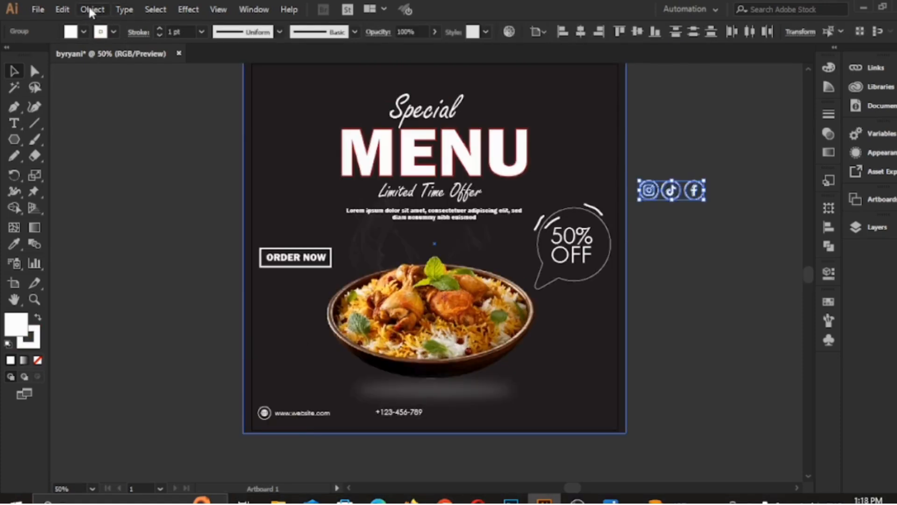
- Group the three social icons and place them, slightly smaller, in the artboard's lower right corner
{"action": "left_click", "coordinate": [92, 9]}
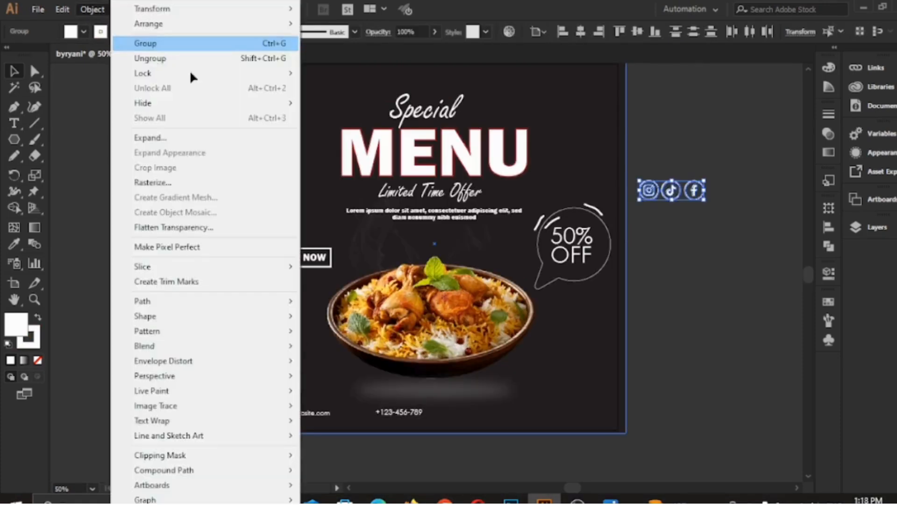
{"action": "left_click", "coordinate": [322, 74]}
{"action": "left_click_drag", "start_coordinate": [706, 200], "coordinate": [690, 196]}
{"action": "left_click_drag", "start_coordinate": [669, 188], "coordinate": [575, 436]}
- Enlarge the phone number text to about 37 pt and scale up the website group to a similar height
{"action": "left_click", "coordinate": [418, 414]}
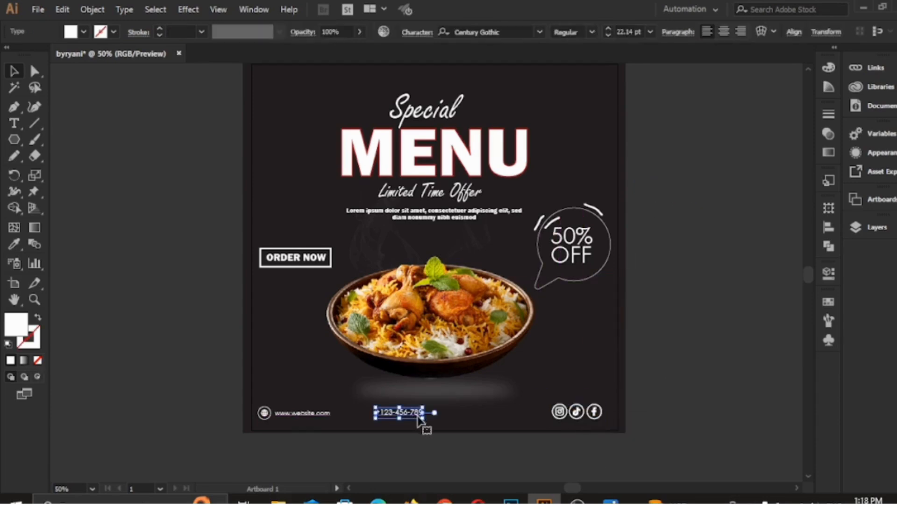
{"action": "left_click_drag", "start_coordinate": [423, 417], "coordinate": [442, 416]}
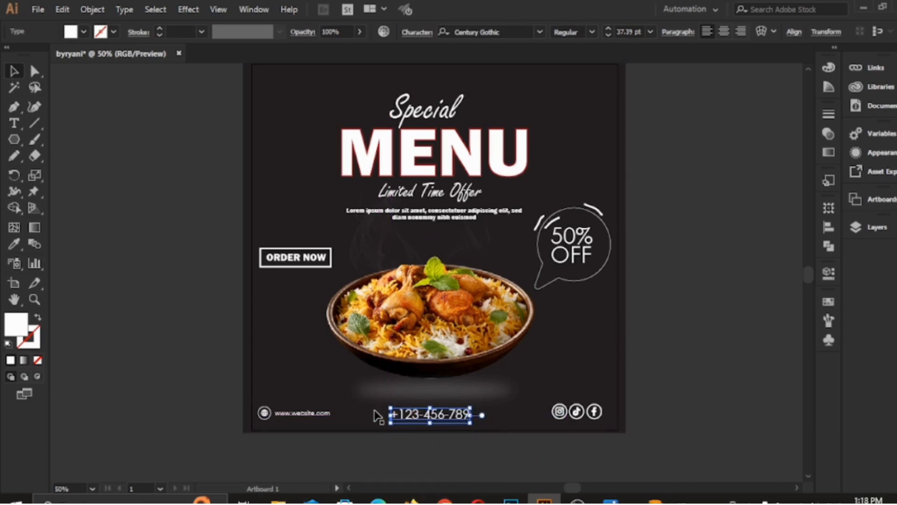
{"action": "left_click", "coordinate": [327, 414]}
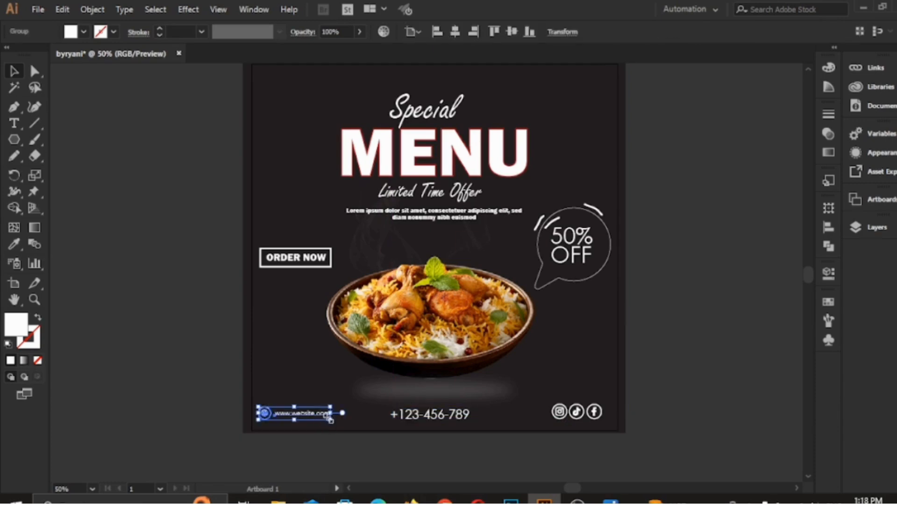
{"action": "left_click_drag", "start_coordinate": [330, 420], "coordinate": [359, 425]}
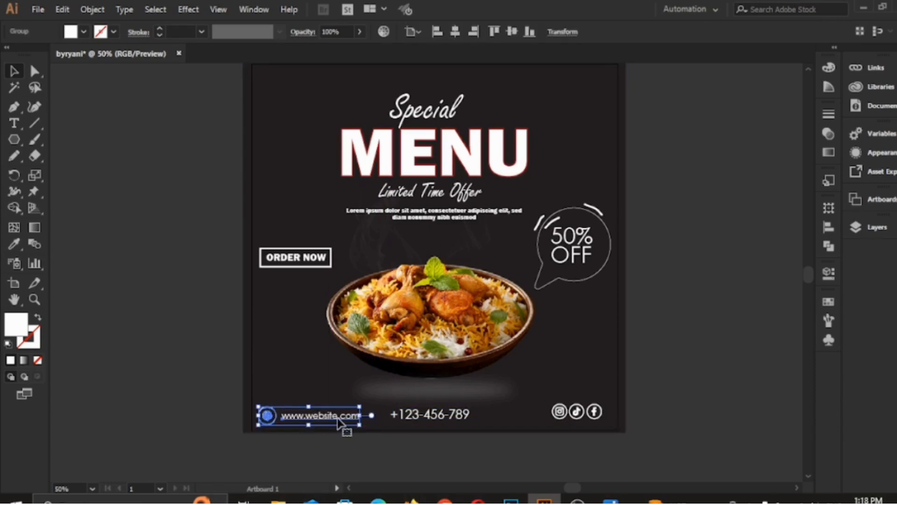
{"action": "key", "text": "ctrl+shift+a"}
- Show the rulers and build two rows of four small white squares beside the artboard's upper left corner
{"action": "key", "text": "ctrl+r"}
{"action": "scroll", "coordinate": [337, 419], "scroll_direction": "up", "scroll_amount": 2}
{"action": "left_click", "coordinate": [14, 139]}
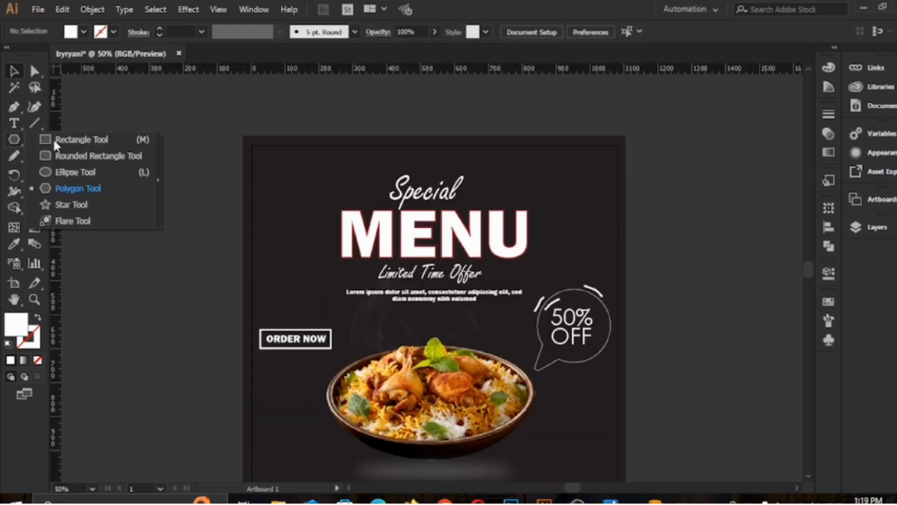
{"action": "left_click", "coordinate": [78, 140]}
{"action": "left_click_drag", "start_coordinate": [87, 130], "coordinate": [158, 134]}
{"action": "key", "text": "v"}
{"action": "left_click_drag", "start_coordinate": [75, 124], "coordinate": [163, 174]}
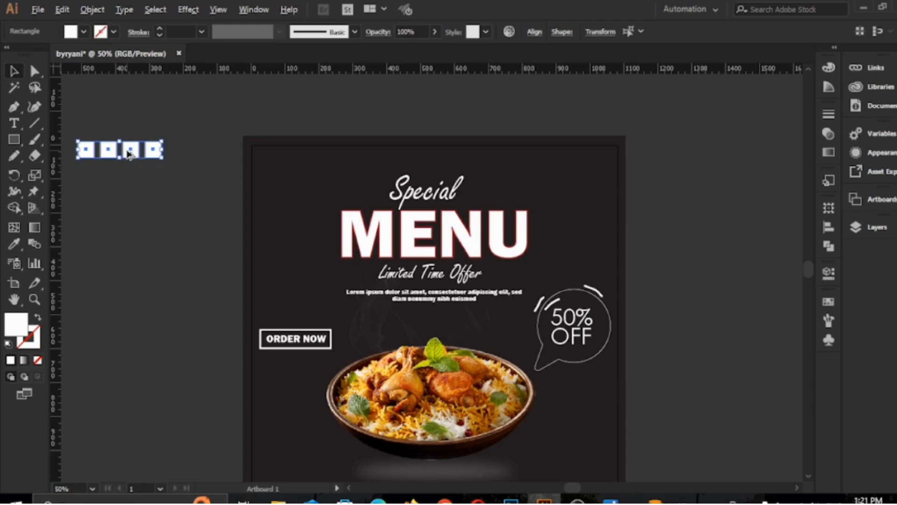
{"action": "left_click_drag", "start_coordinate": [128, 154], "coordinate": [124, 174]}
- Group the eight white squares and place them inside the artboard's upper left corner
{"action": "left_click_drag", "start_coordinate": [87, 124], "coordinate": [161, 200]}
{"action": "left_click", "coordinate": [92, 10]}
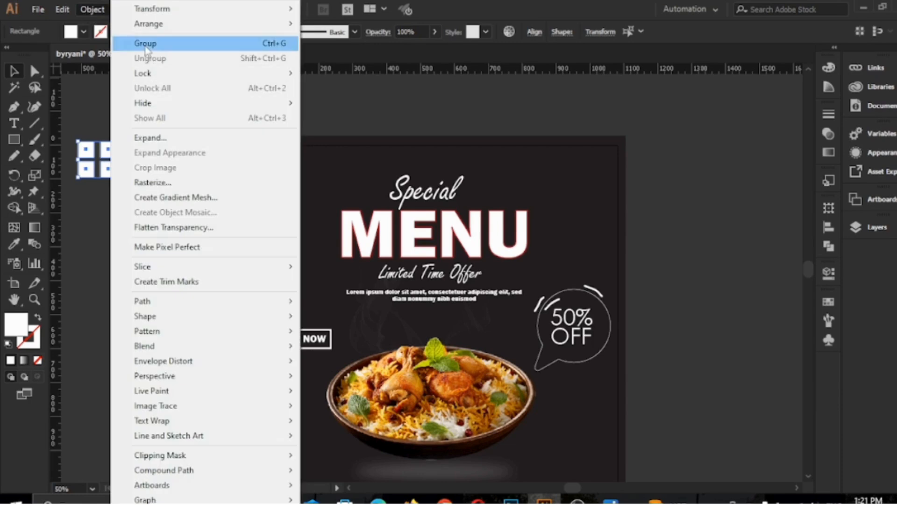
{"action": "left_click", "coordinate": [145, 43]}
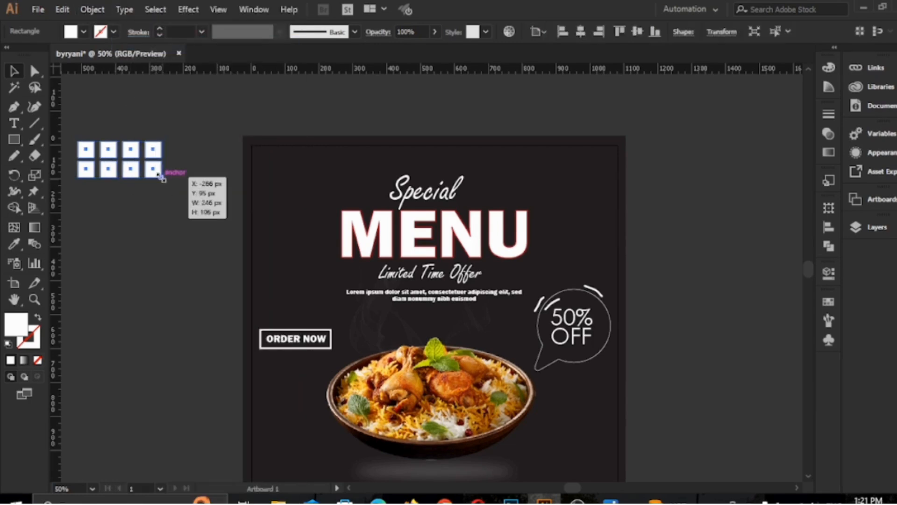
{"action": "left_click_drag", "start_coordinate": [161, 176], "coordinate": [302, 173]}
{"action": "left_click", "coordinate": [200, 195]}
- Draw a rectangle over the full artboard and use it as a clipping mask for all the artwork
{"action": "key", "text": "ctrl+minus"}
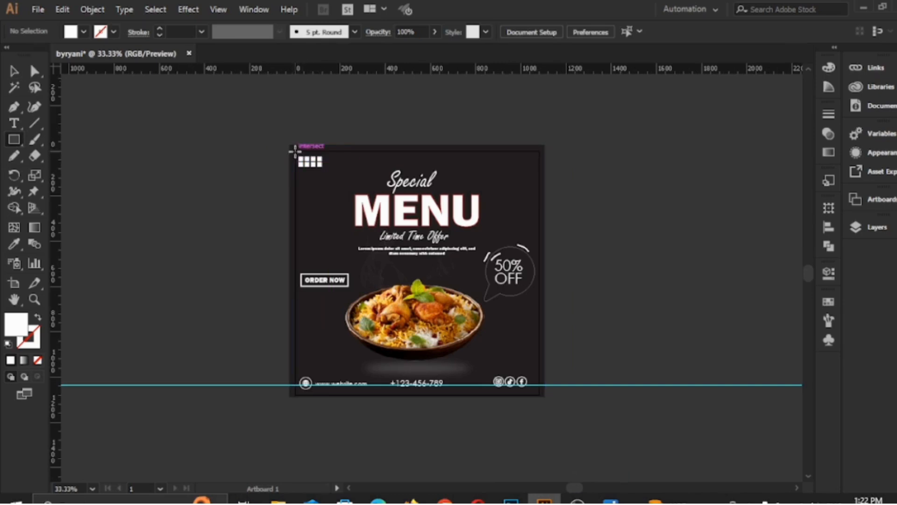
{"action": "left_click_drag", "start_coordinate": [294, 149], "coordinate": [539, 394]}
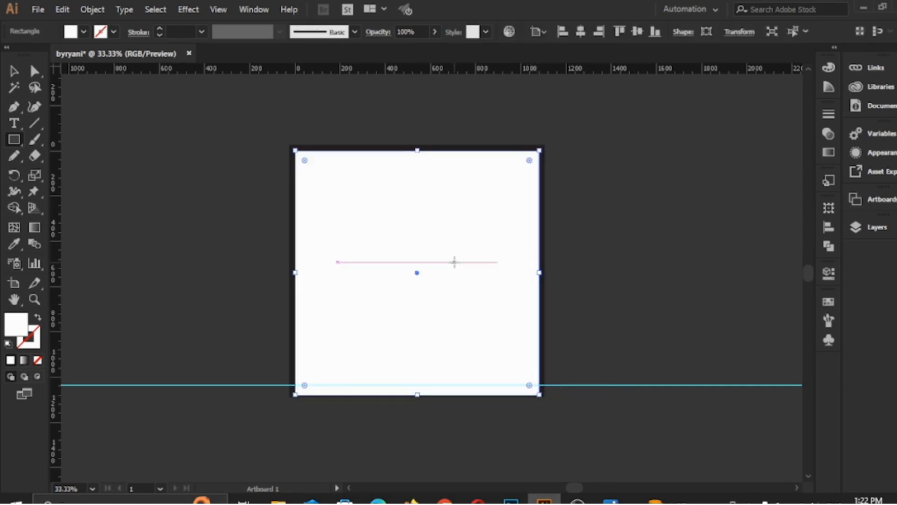
{"action": "key", "text": "ctrl+a"}
{"action": "right_click", "coordinate": [398, 232]}
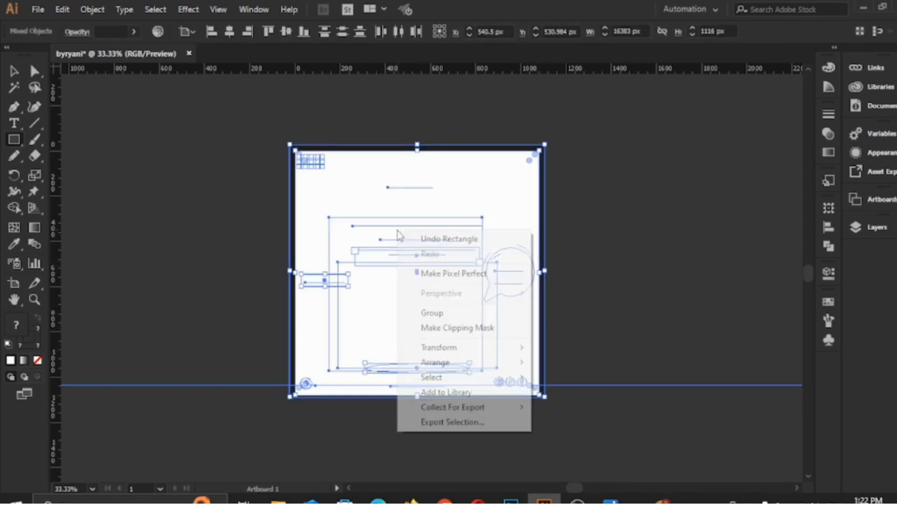
{"action": "left_click", "coordinate": [450, 327]}
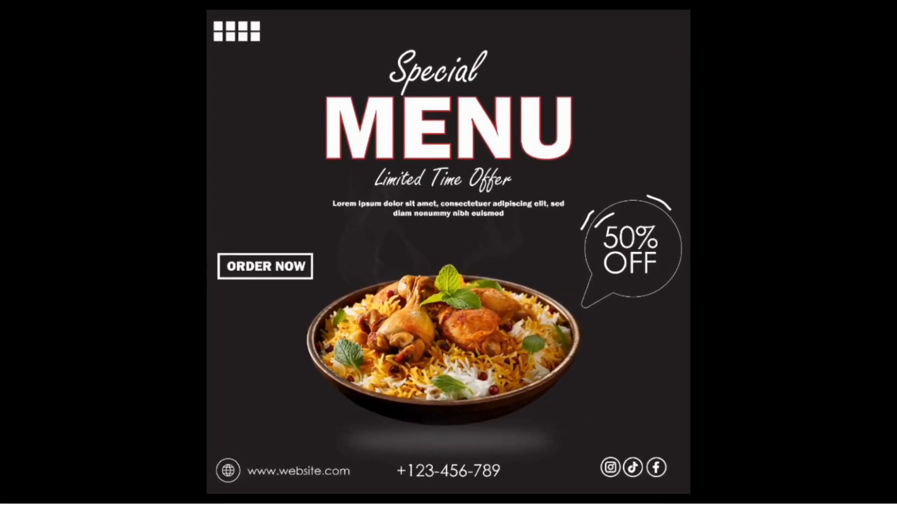